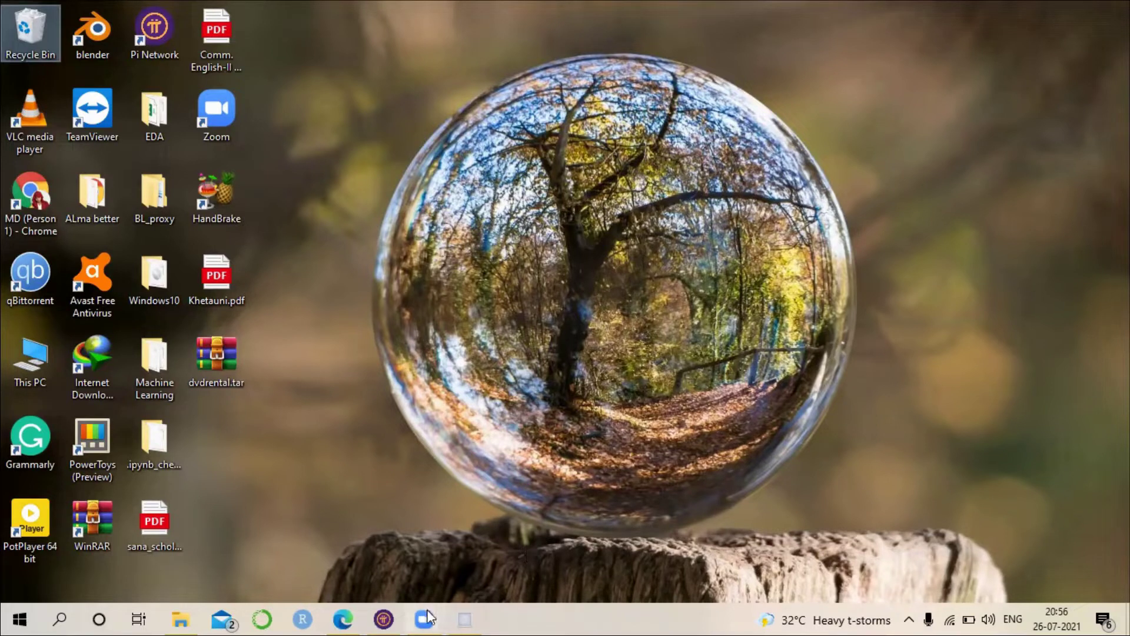
Step: Switch to the pgAdmin 4 window and maximize it
mouse_move(428, 616)
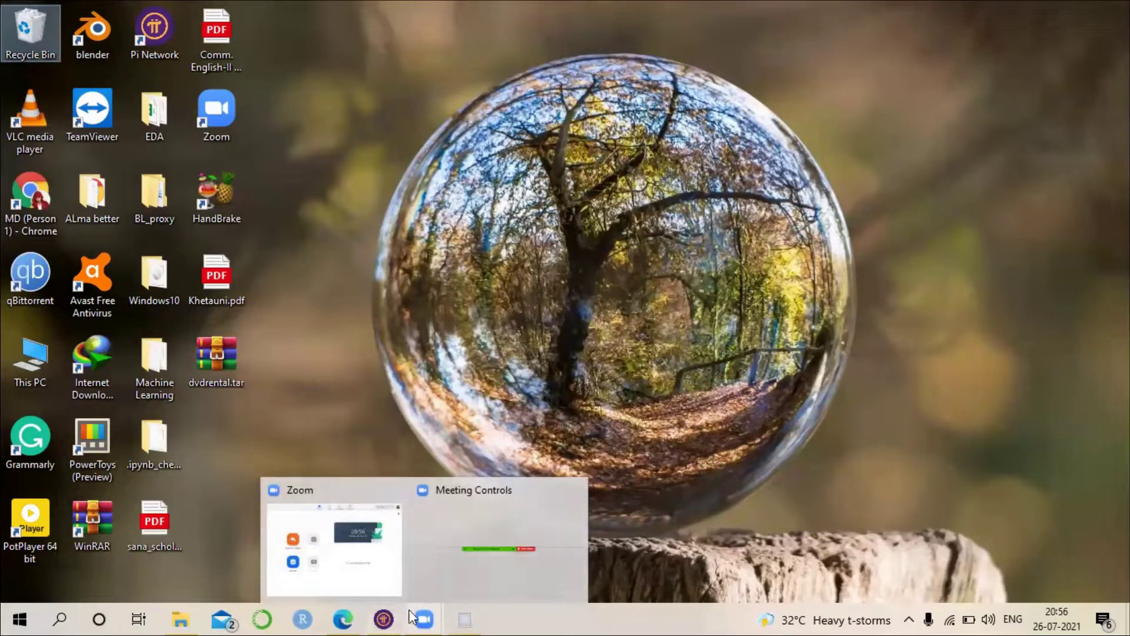
click(460, 609)
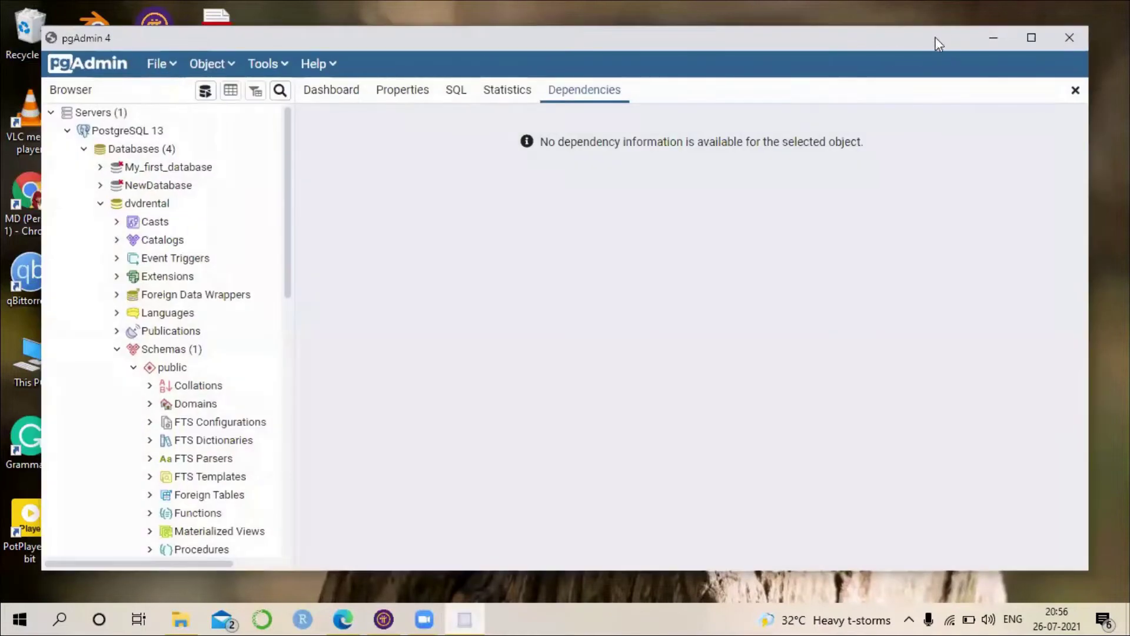
click(1027, 39)
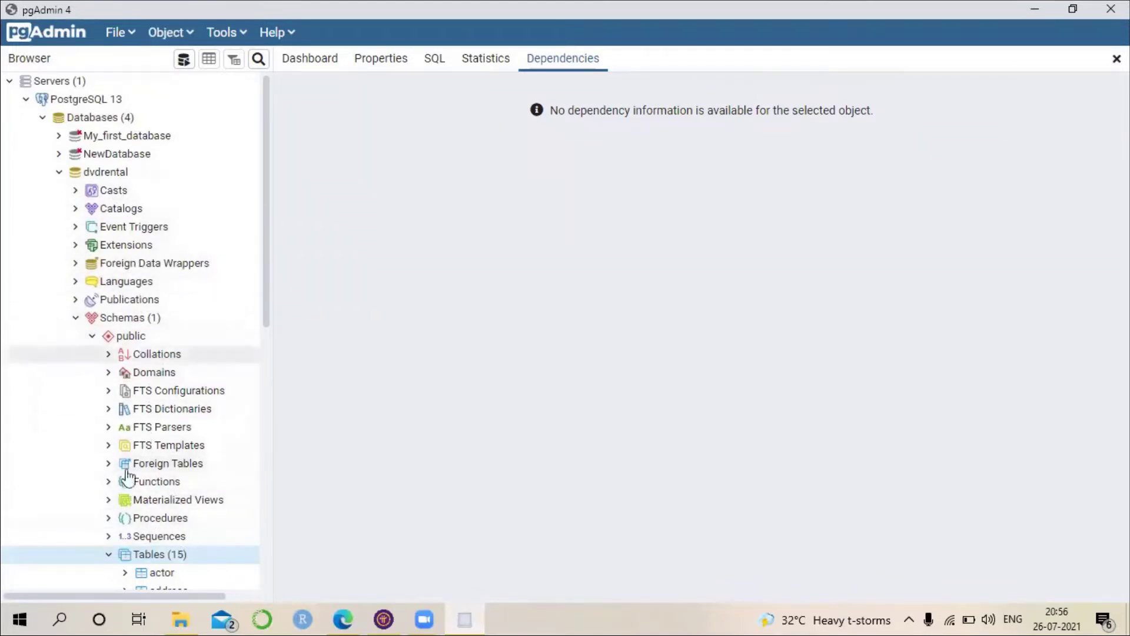
Step: Try to start a restore of the dvdrental database
right_click(117, 172)
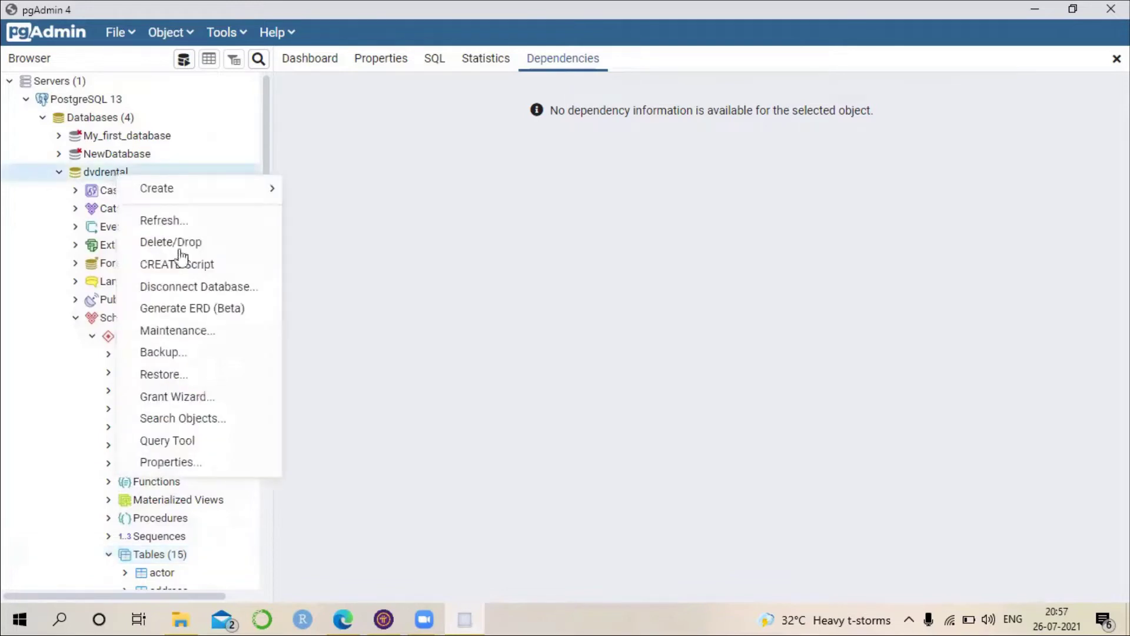
click(154, 375)
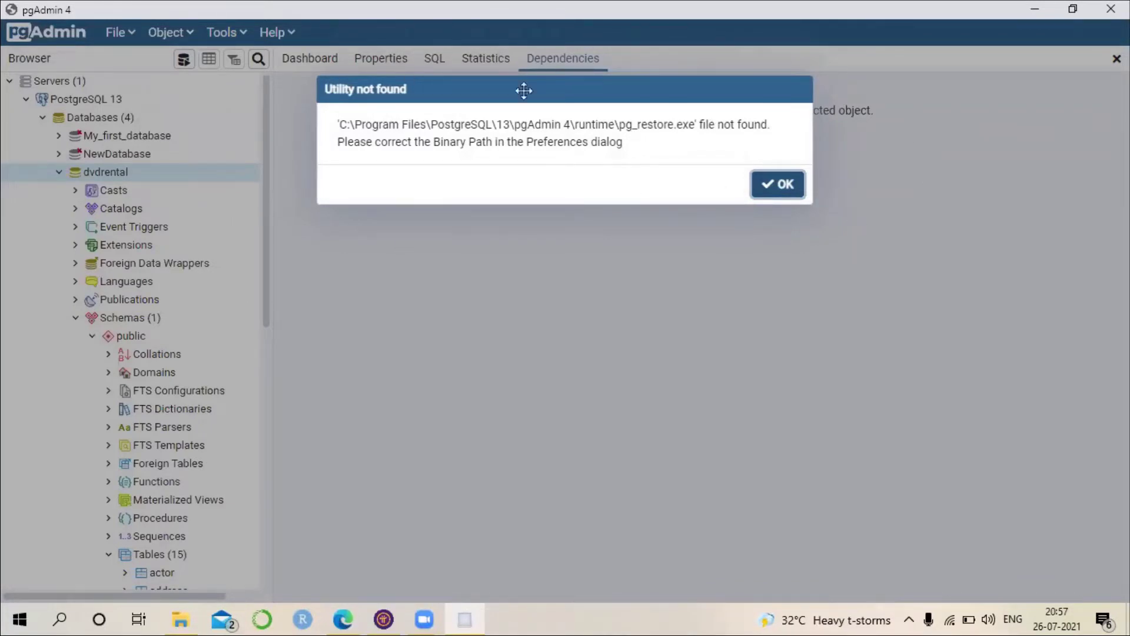
click(765, 184)
Step: Switch to File Explorer and return from the pgAdmin 4 folder to the This PC overview
click(188, 610)
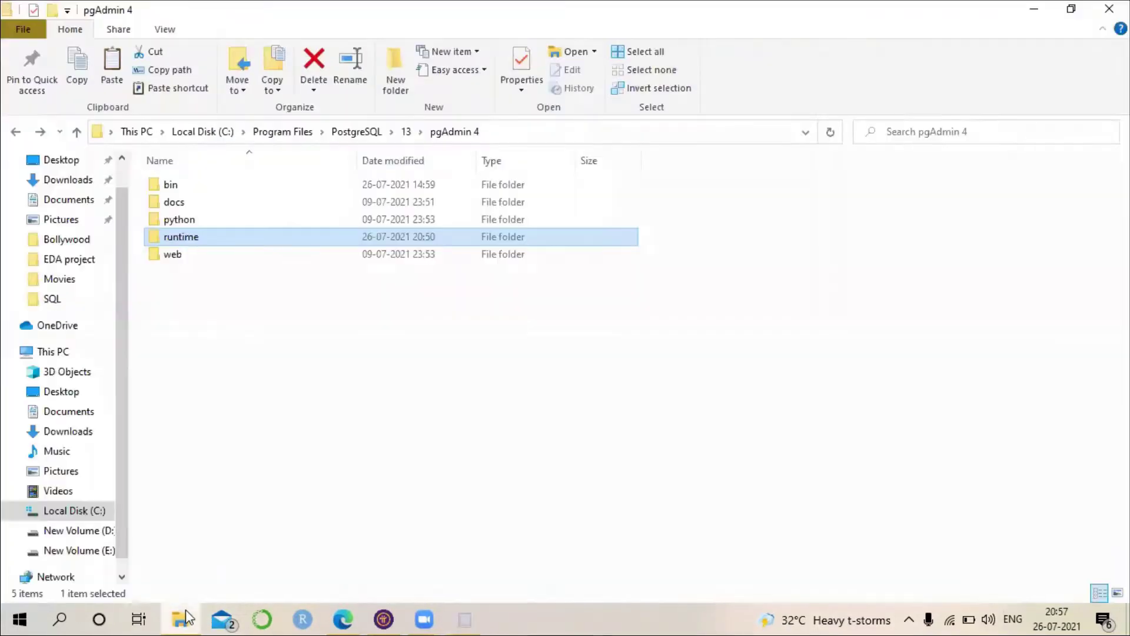
click(15, 132)
click(15, 132)
click(15, 132)
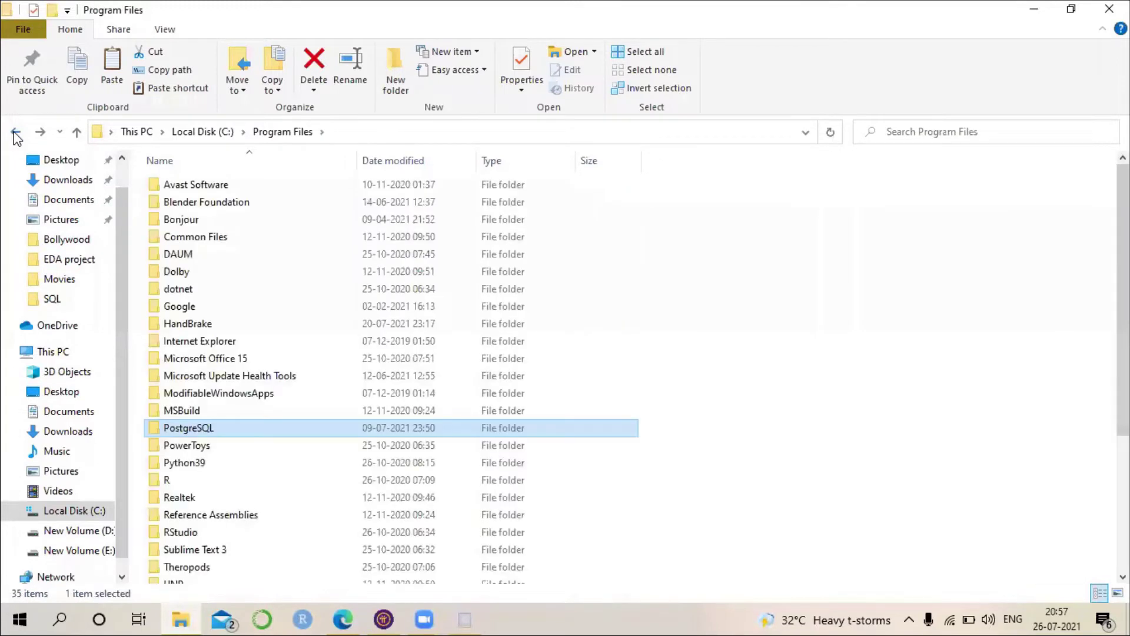
click(15, 132)
click(16, 132)
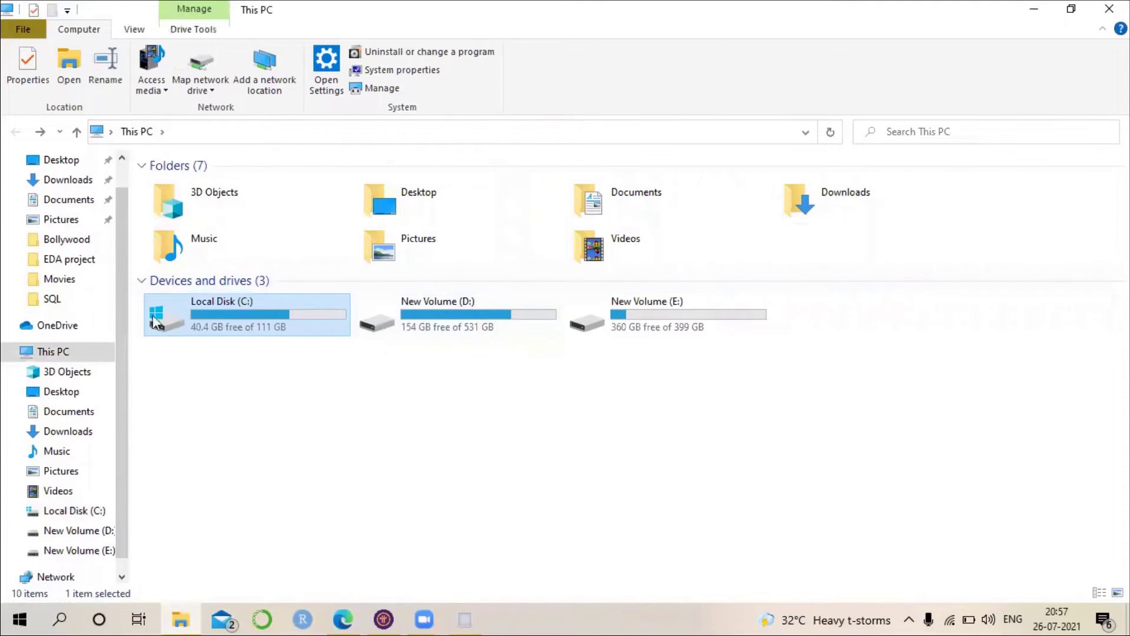
Step: Go to C:\Program Files\PostgreSQL\13\bin and copy all files in that folder
double_click(280, 311)
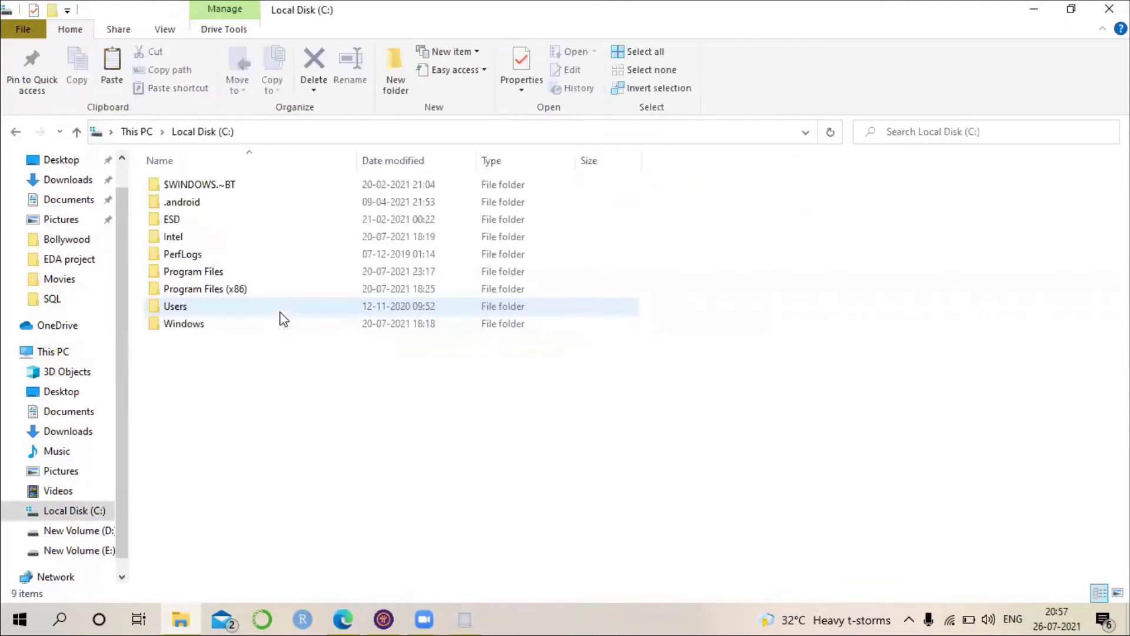
double_click(219, 272)
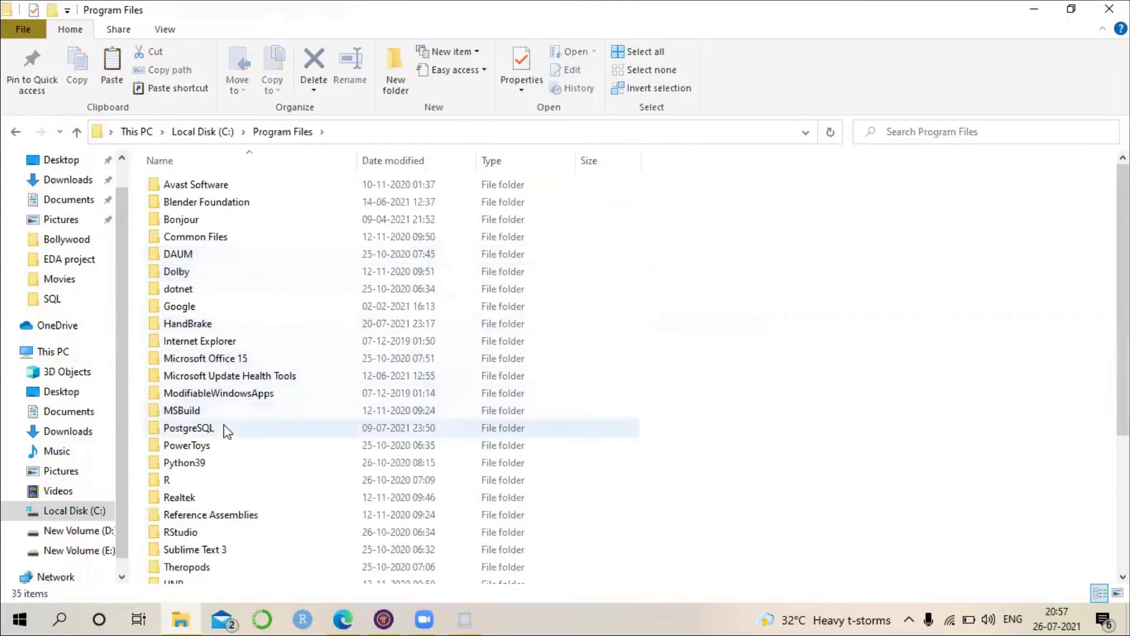
double_click(221, 425)
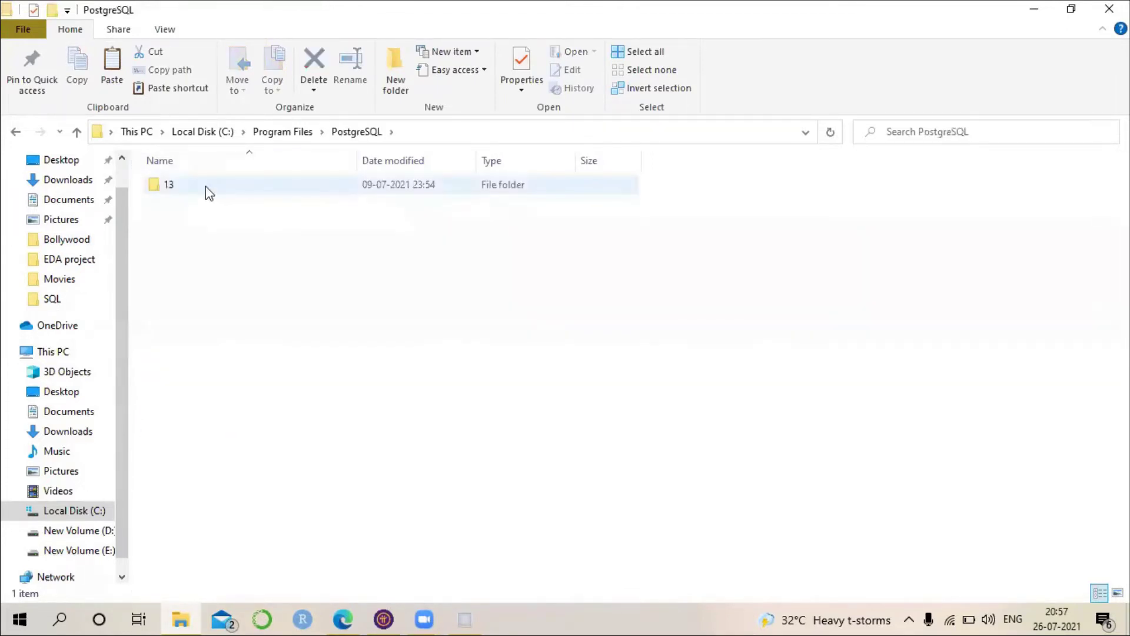
double_click(207, 187)
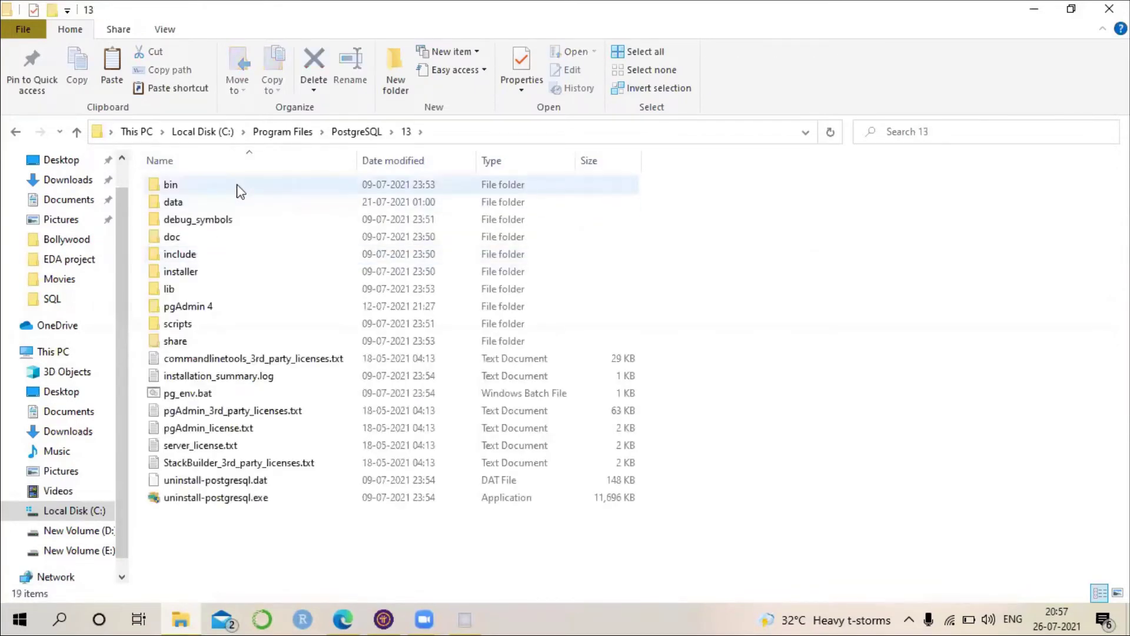
double_click(239, 186)
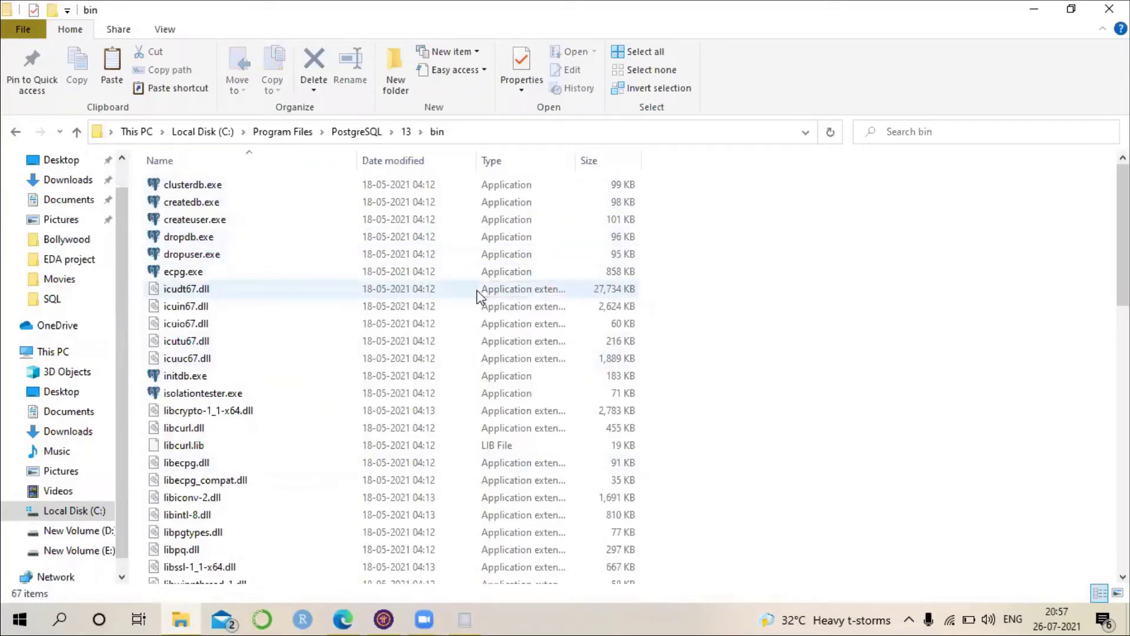
key(ctrl+a)
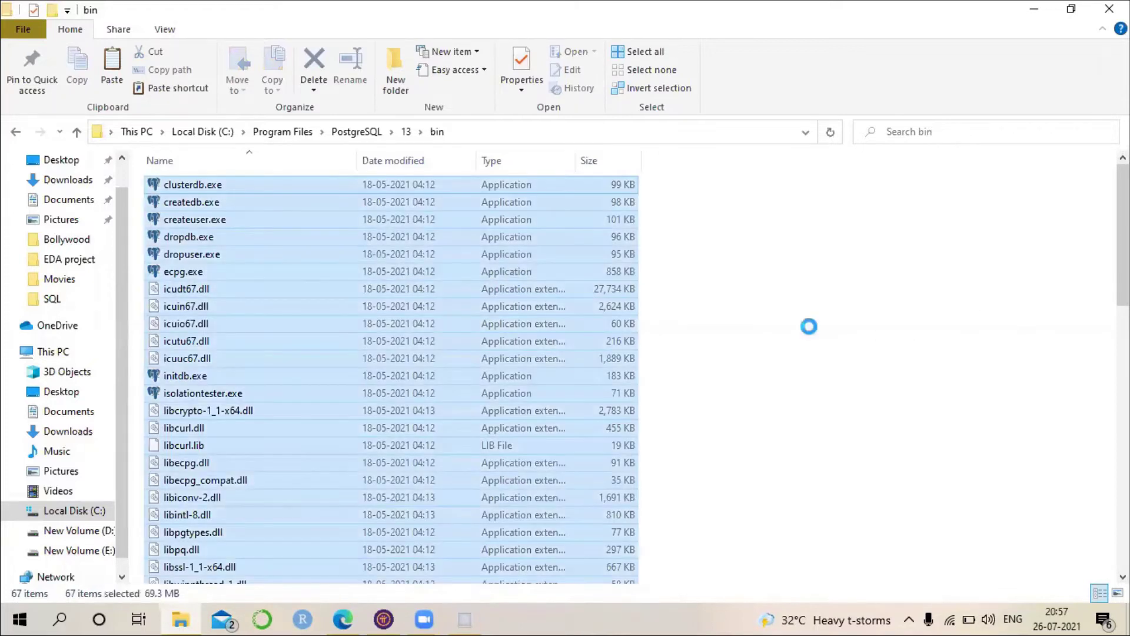
Step: Paste the copied bin files into the runtime folder inside PostgreSQL\13\pgAdmin 4, granting administrator permission
click(14, 133)
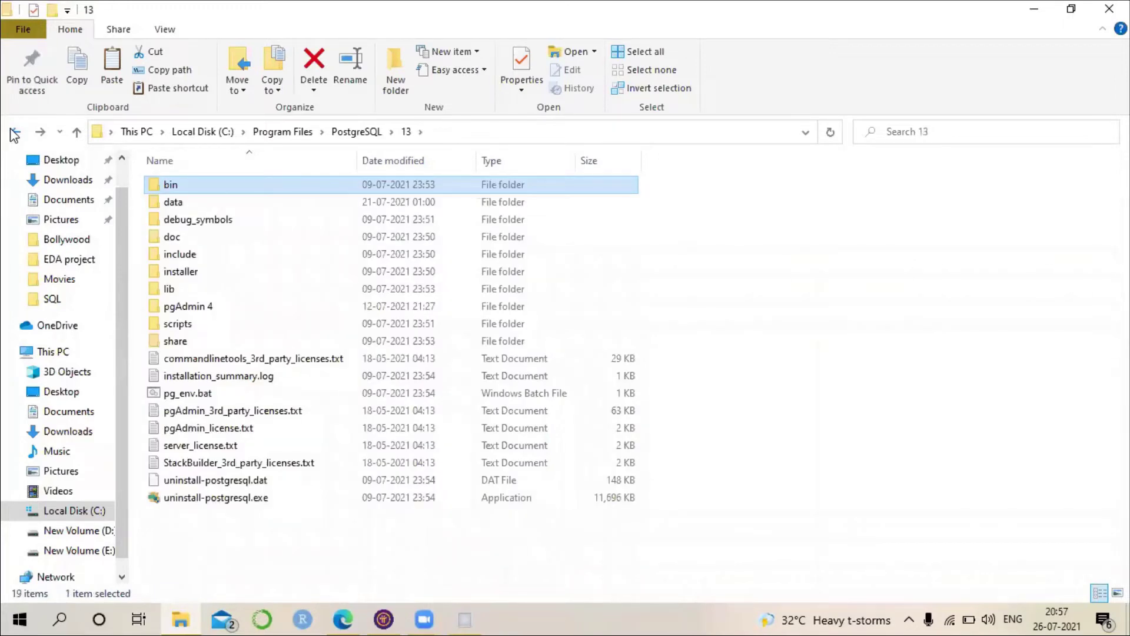
click(198, 311)
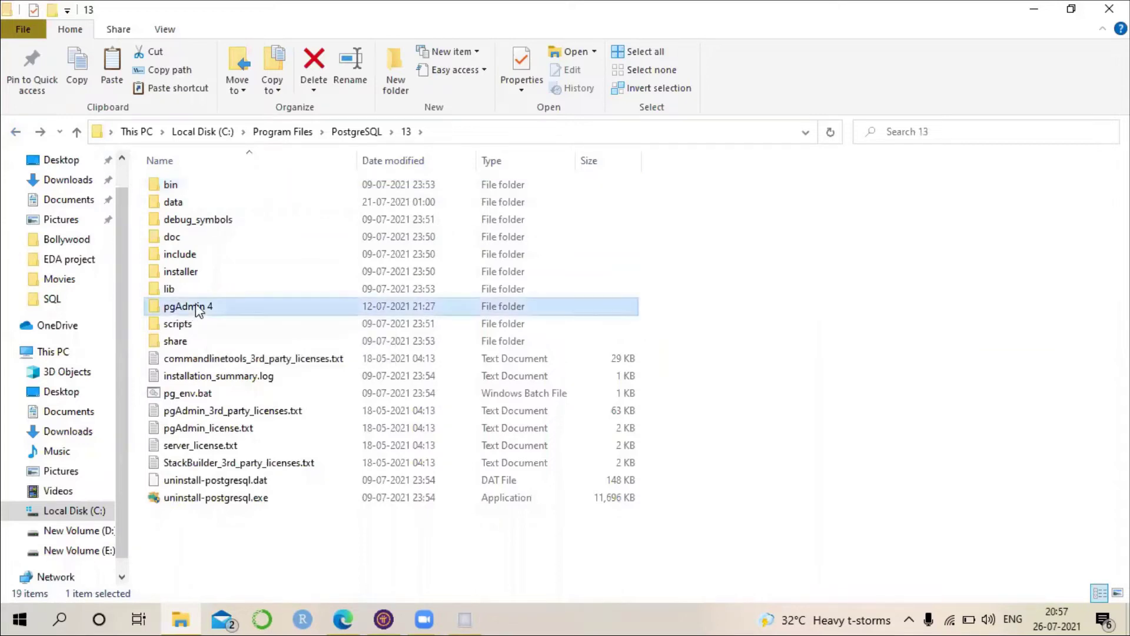
double_click(199, 311)
double_click(203, 241)
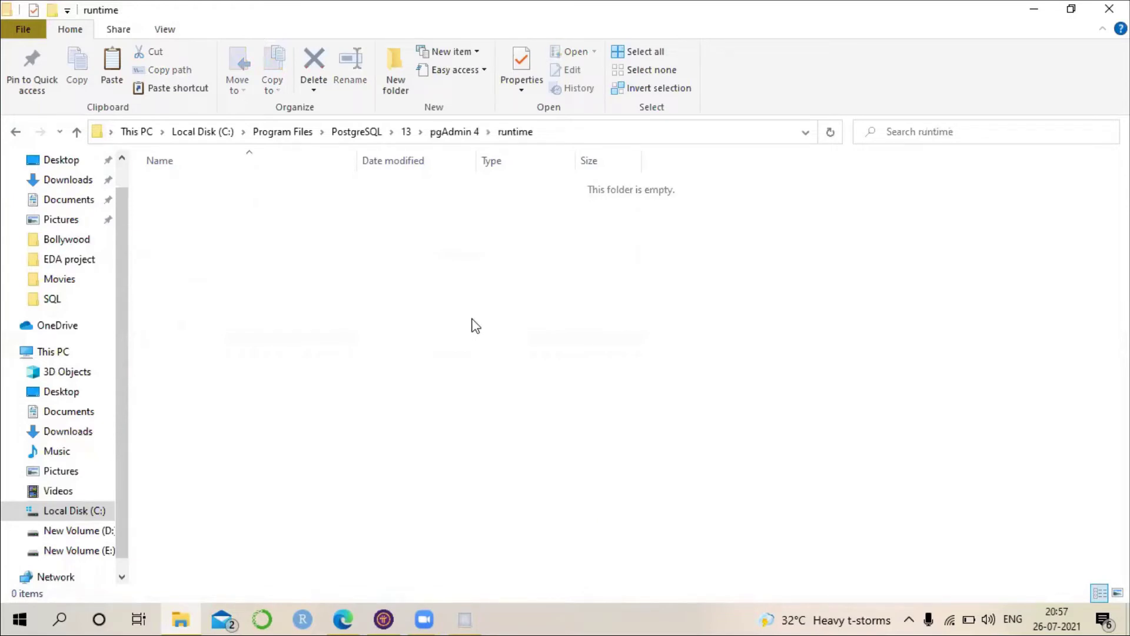
key(ctrl+v)
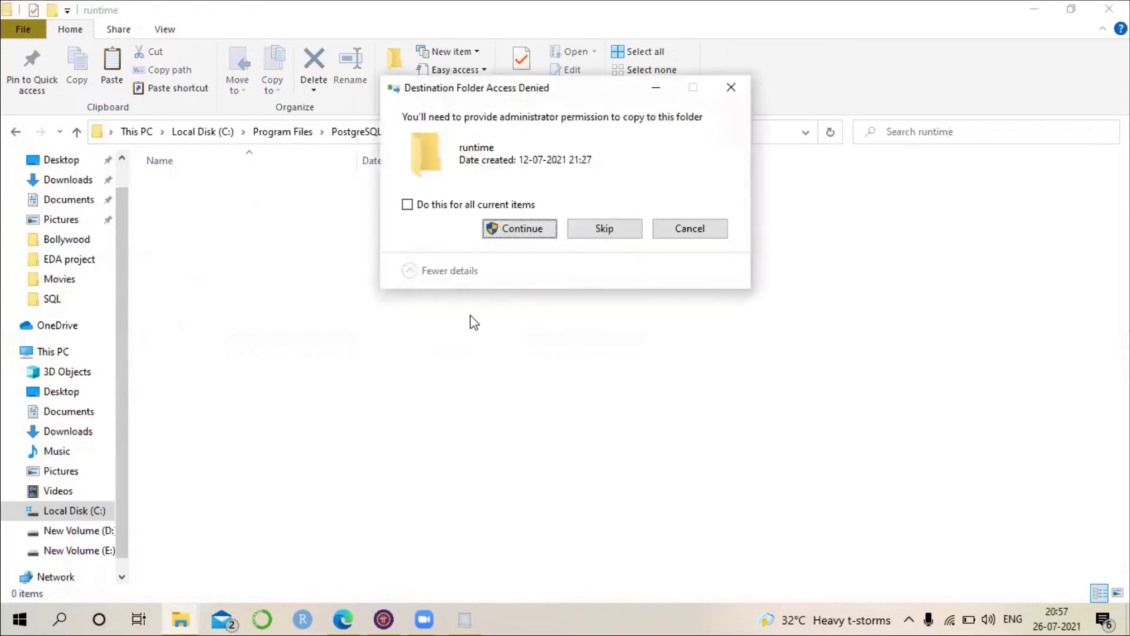
click(520, 233)
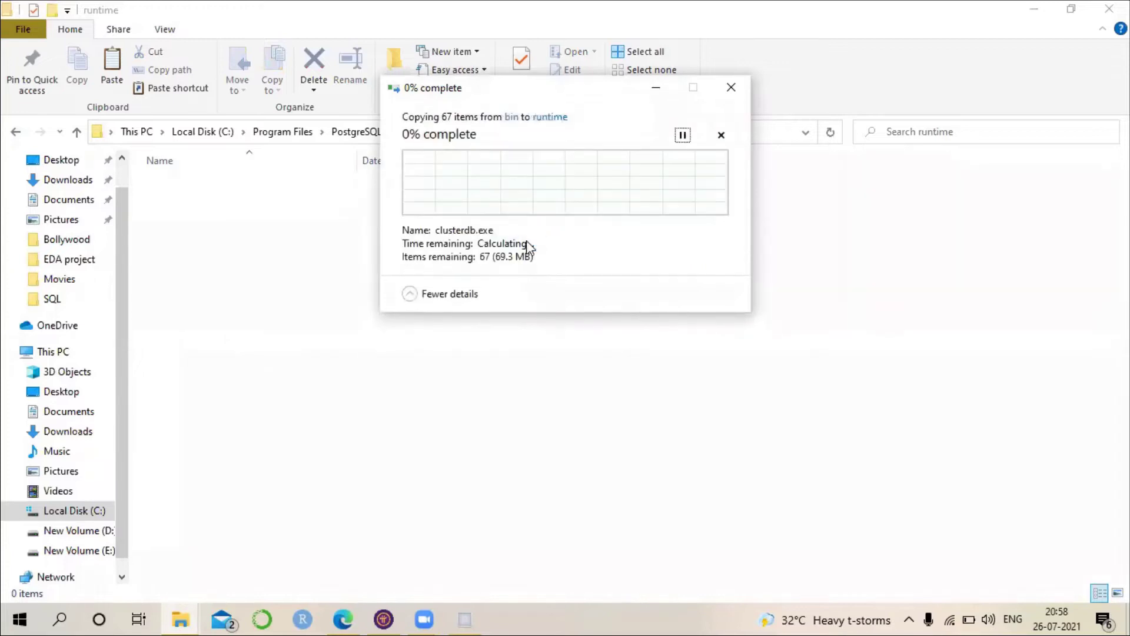
Step: Grant administrator permission at every copy request until all the bin files are in the runtime folder
click(526, 235)
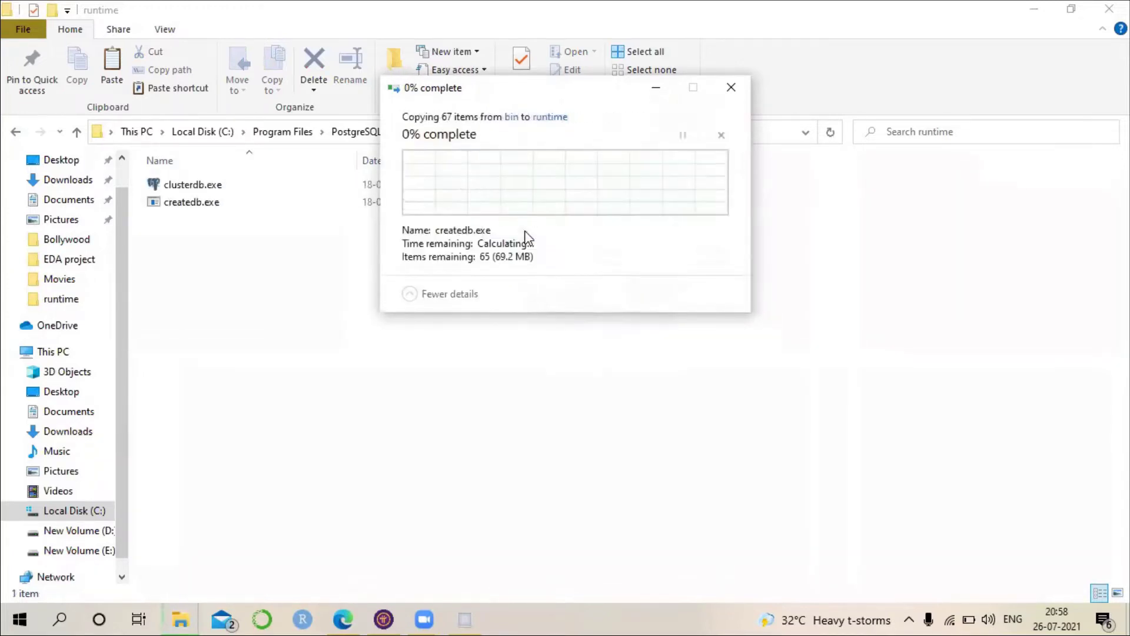
click(526, 235)
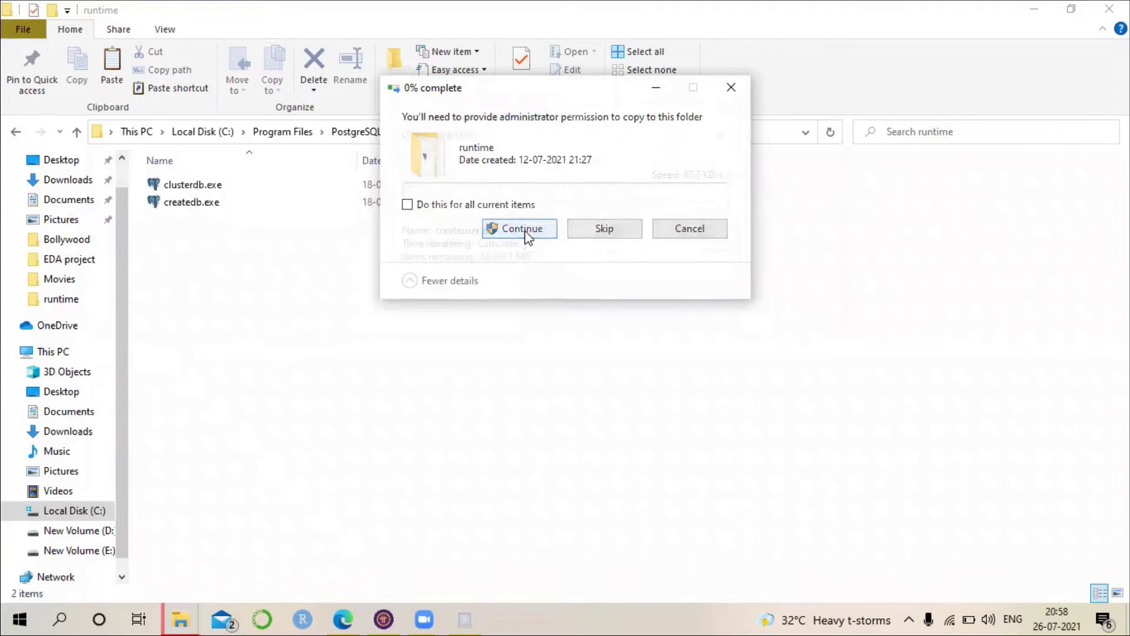
click(525, 235)
click(526, 234)
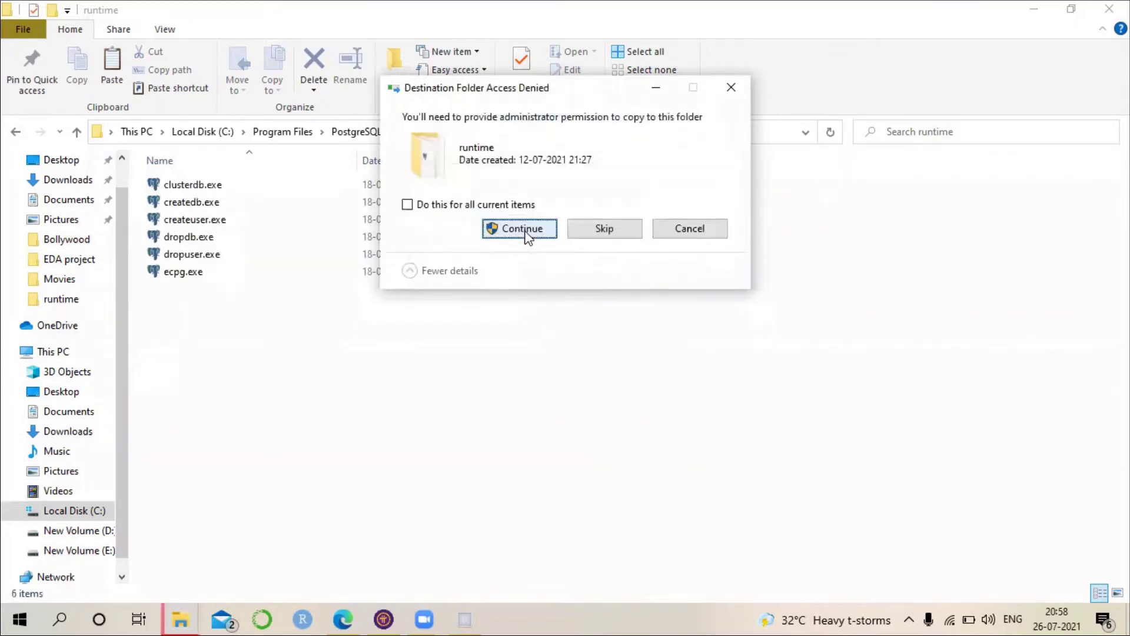
click(526, 234)
click(525, 234)
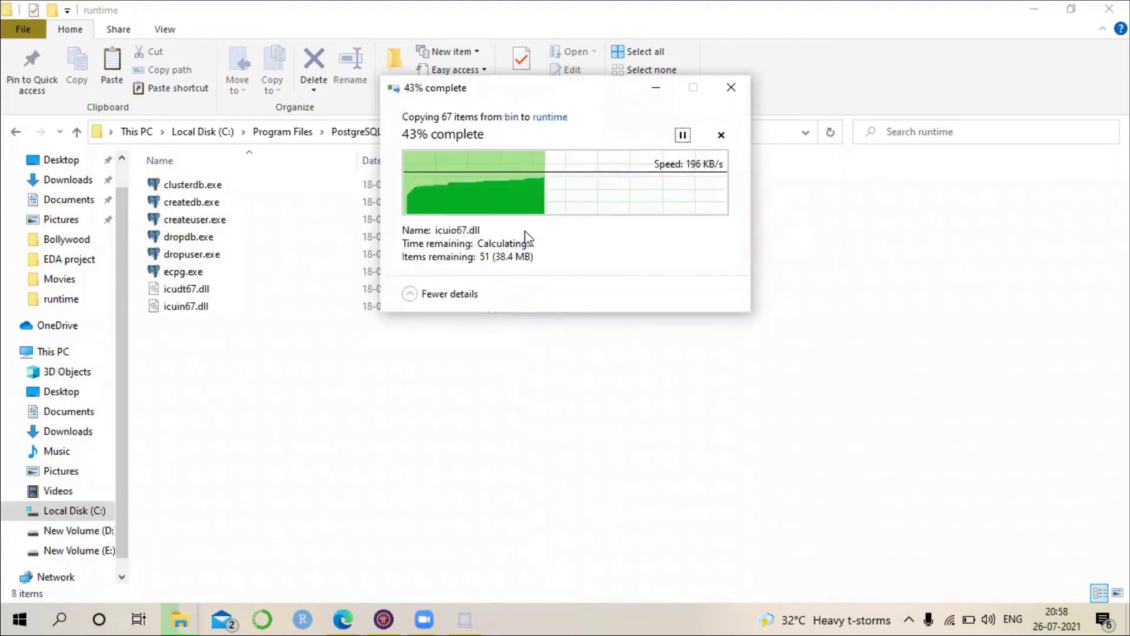
click(526, 234)
click(525, 234)
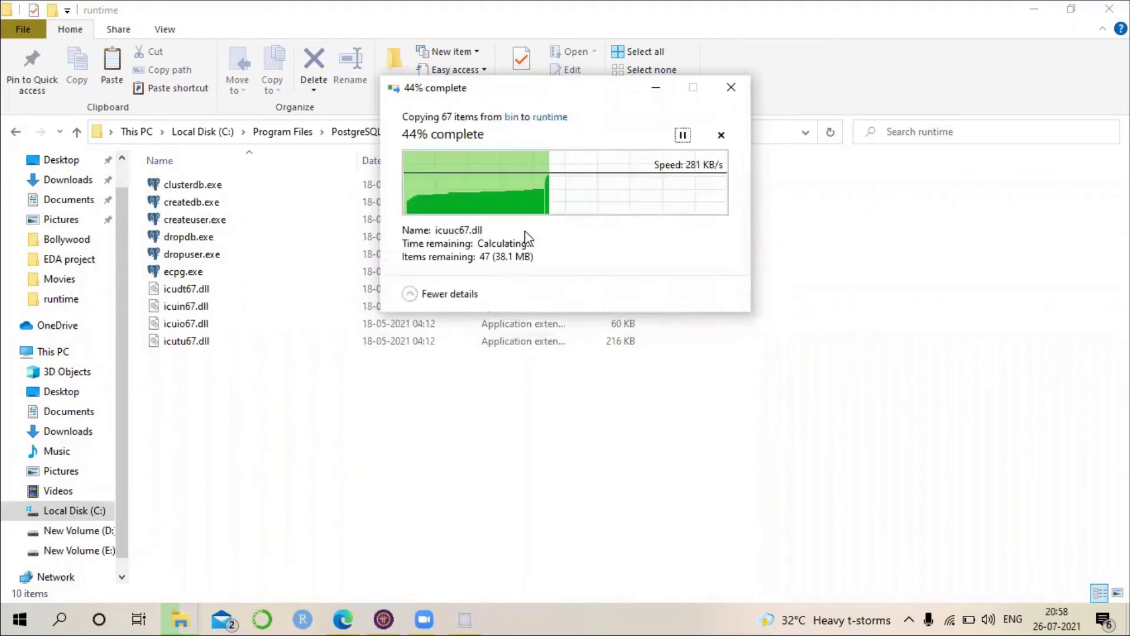
click(525, 234)
click(526, 235)
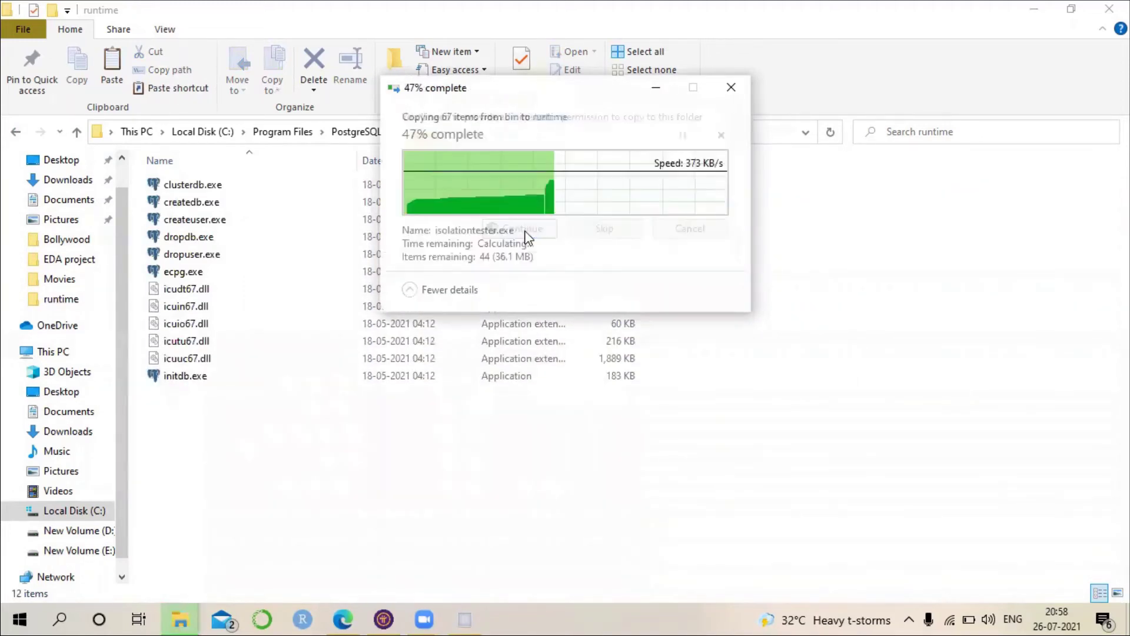
click(525, 234)
click(526, 234)
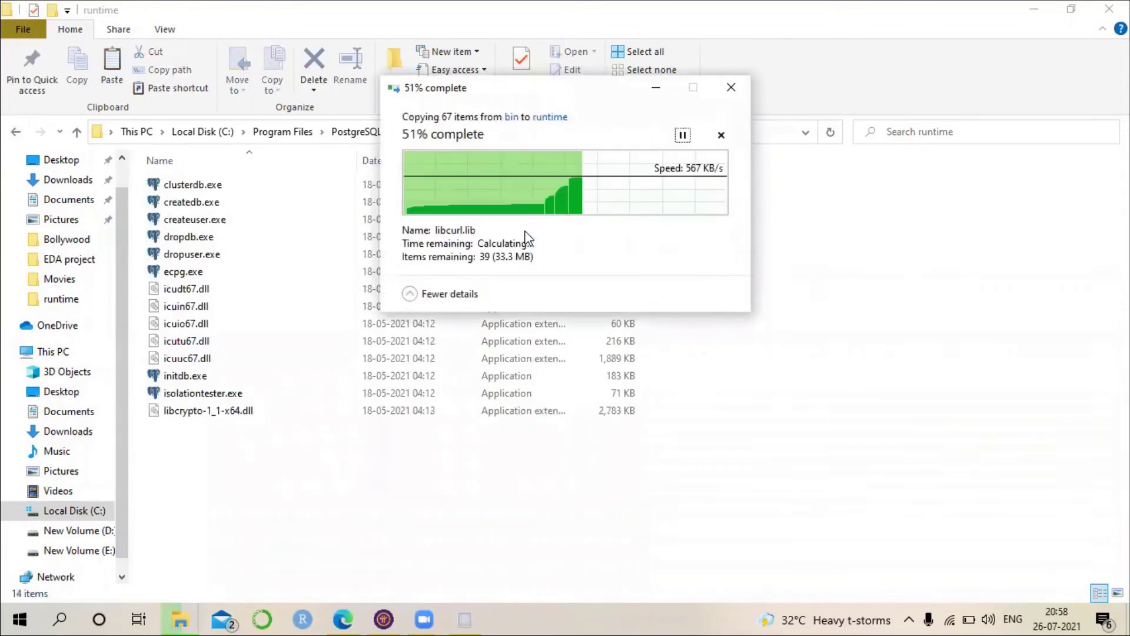
click(525, 234)
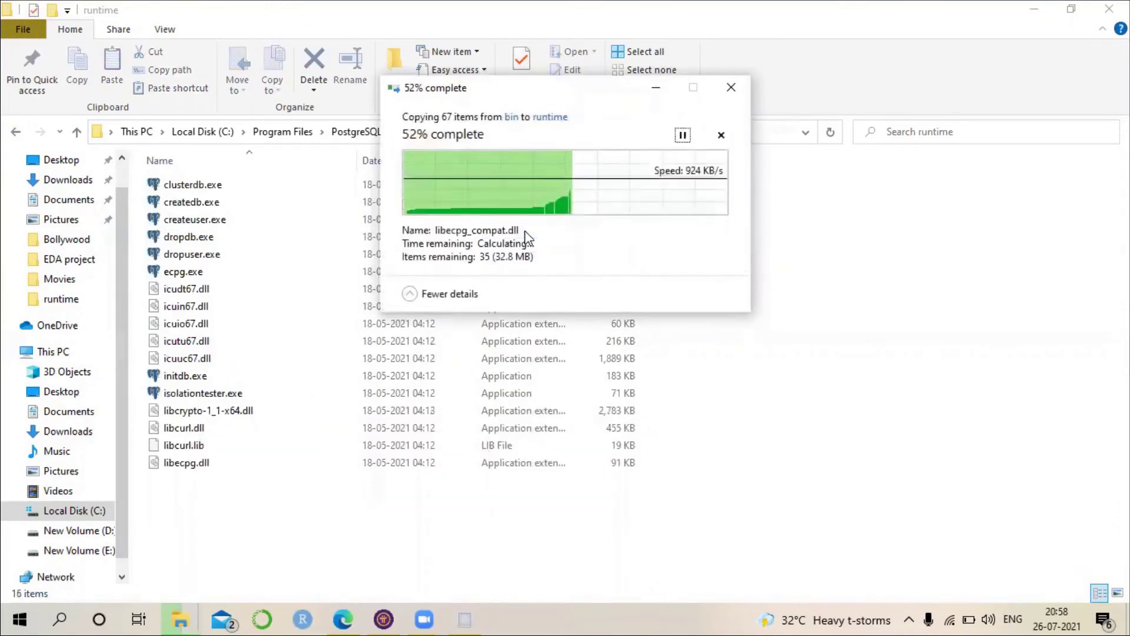
click(526, 234)
click(525, 234)
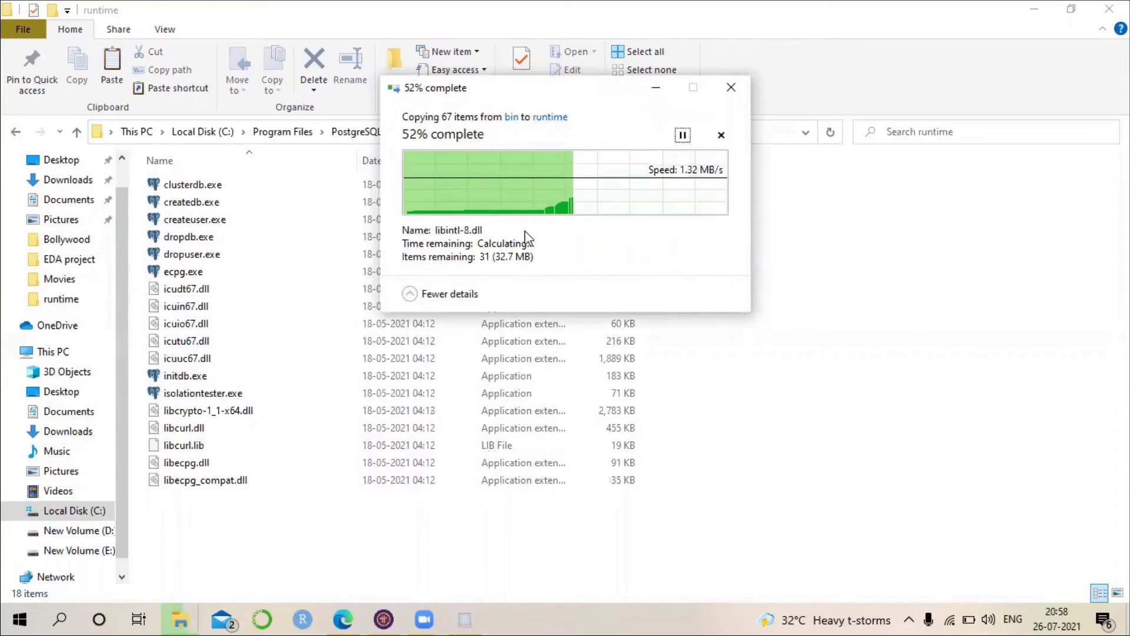
click(526, 234)
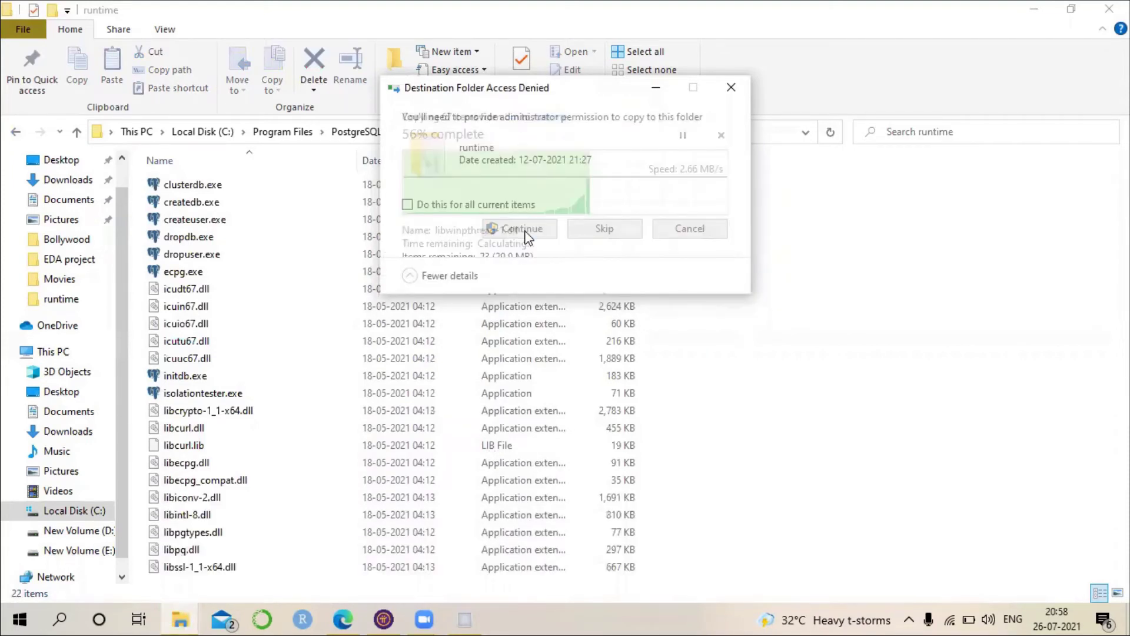
click(526, 235)
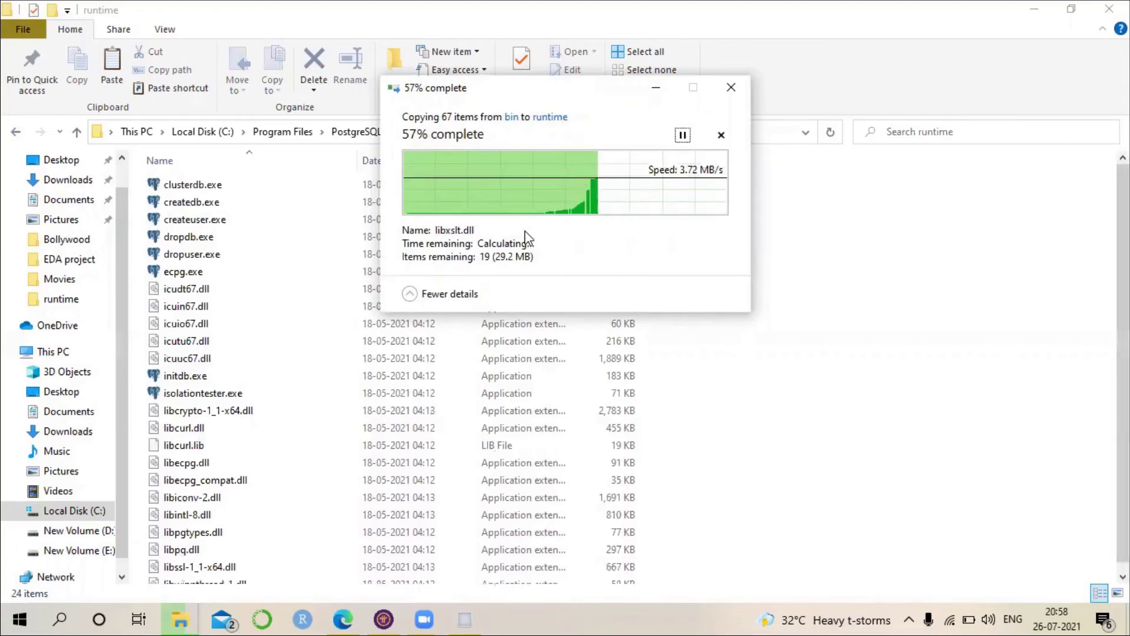
click(525, 235)
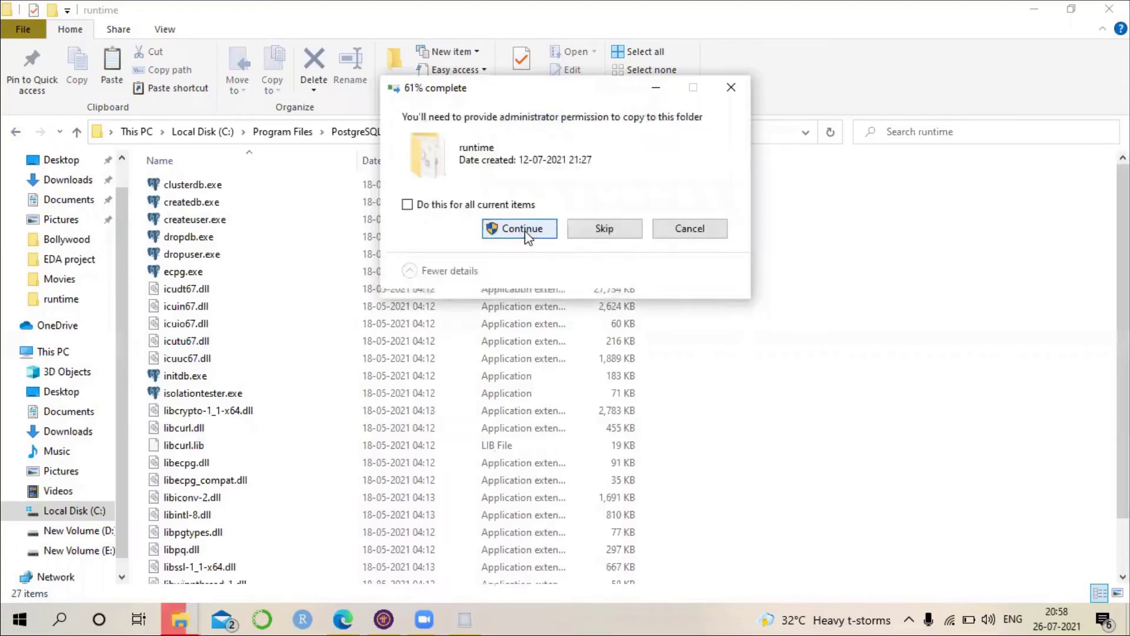
click(526, 234)
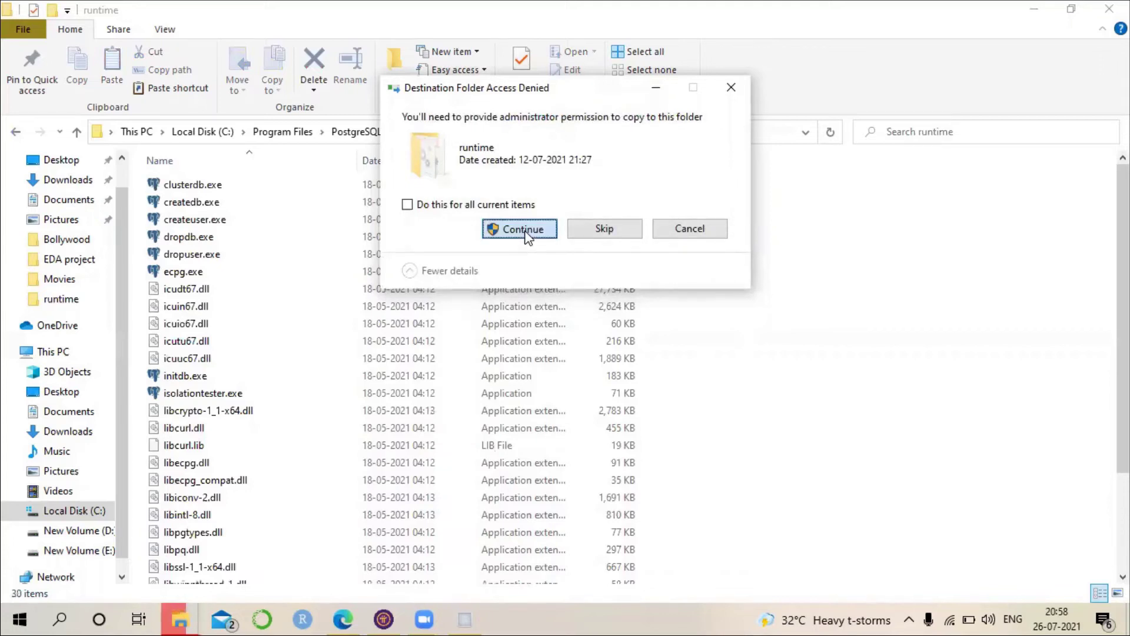
click(525, 234)
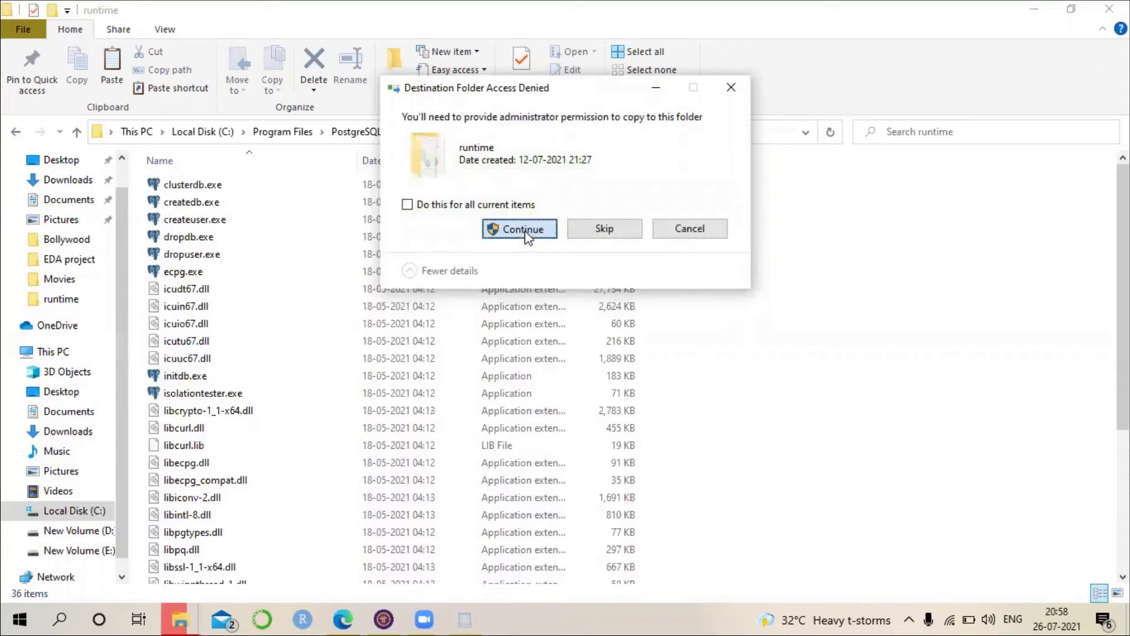
click(524, 233)
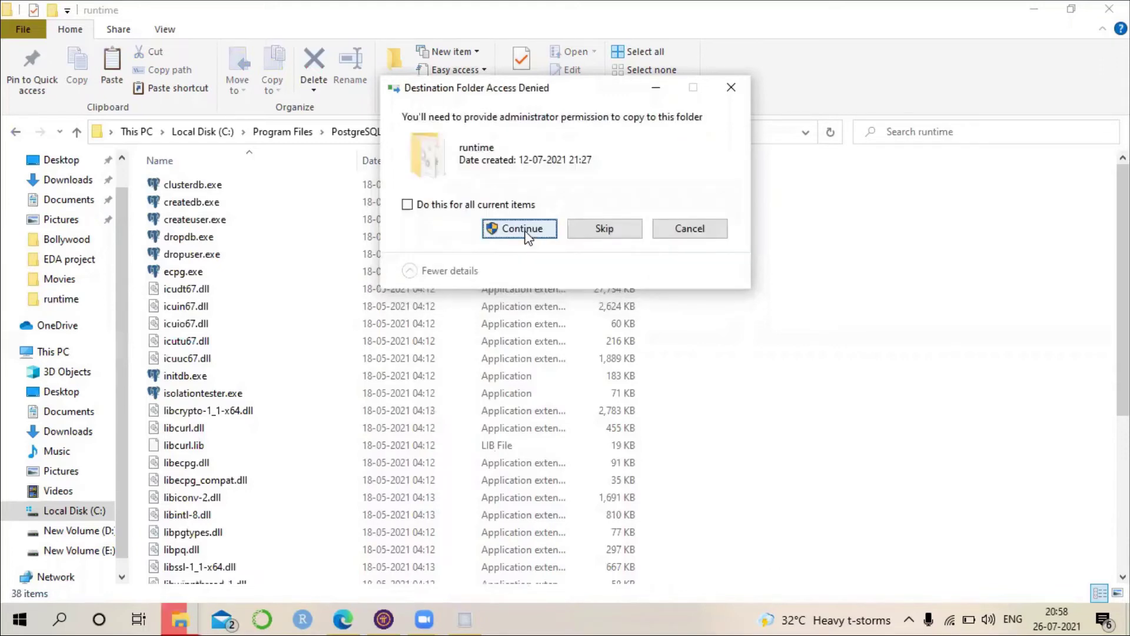
click(524, 232)
click(524, 233)
click(526, 233)
click(525, 235)
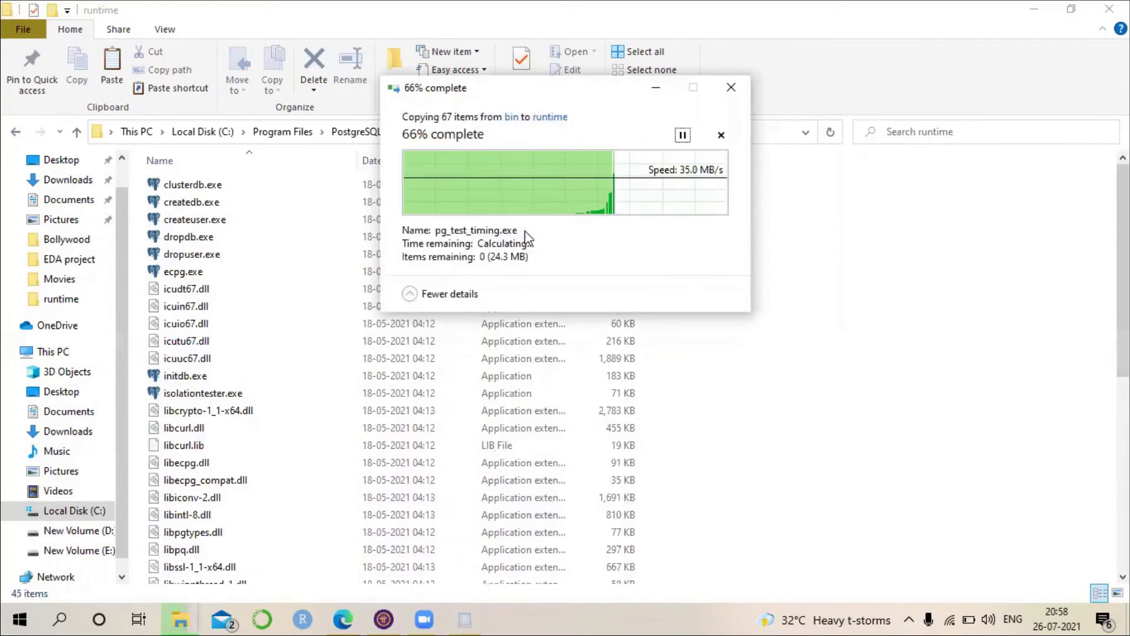
click(525, 234)
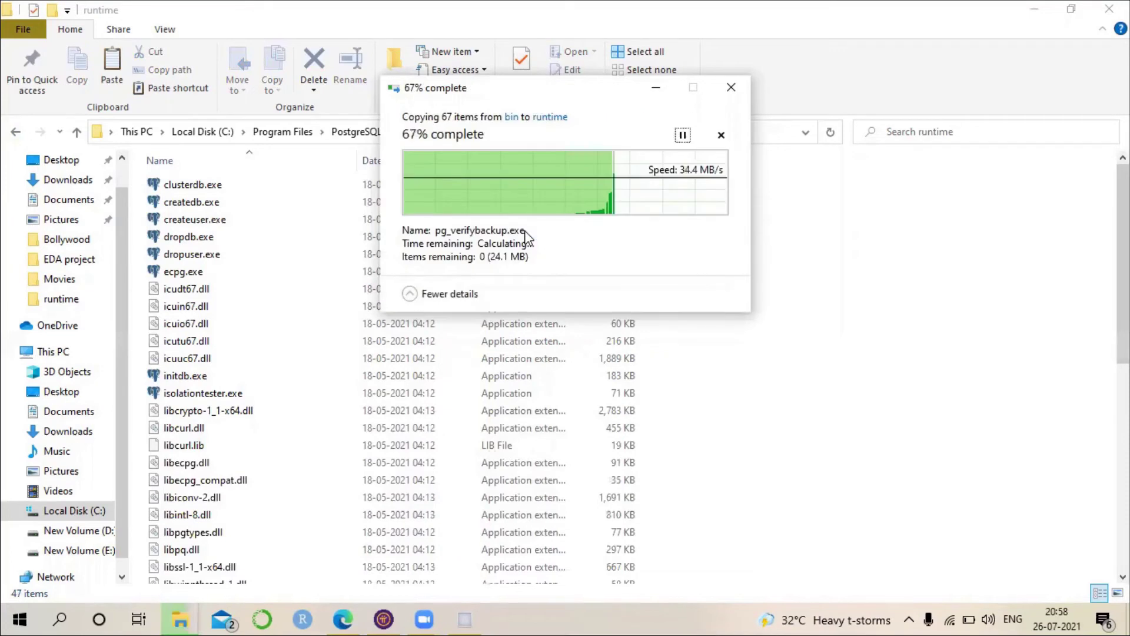
click(526, 234)
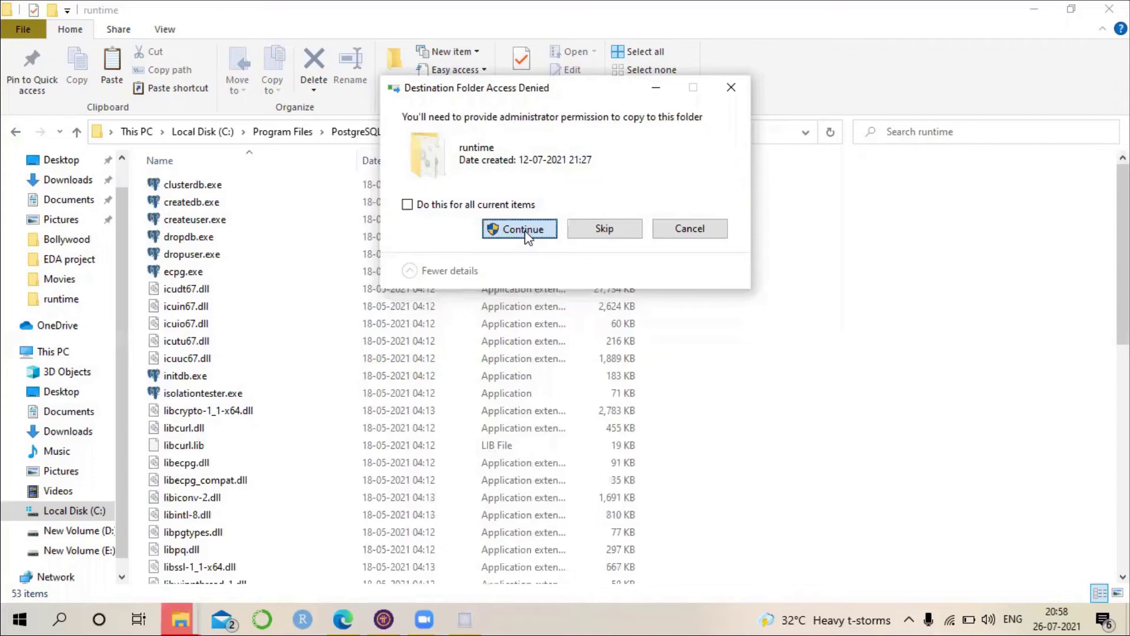
click(525, 235)
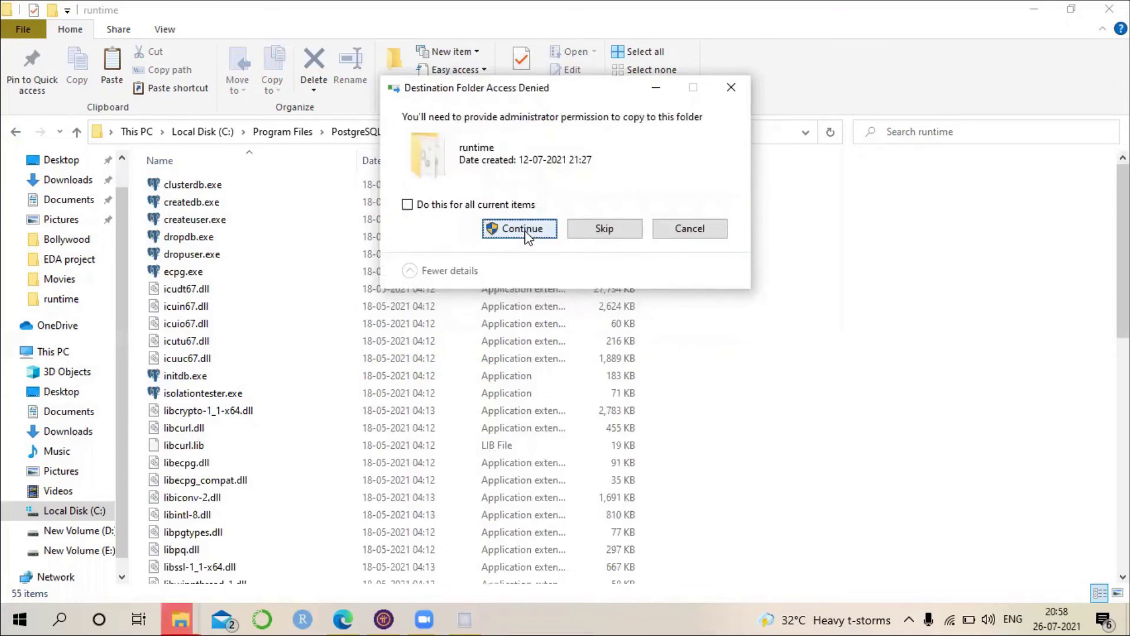
click(526, 234)
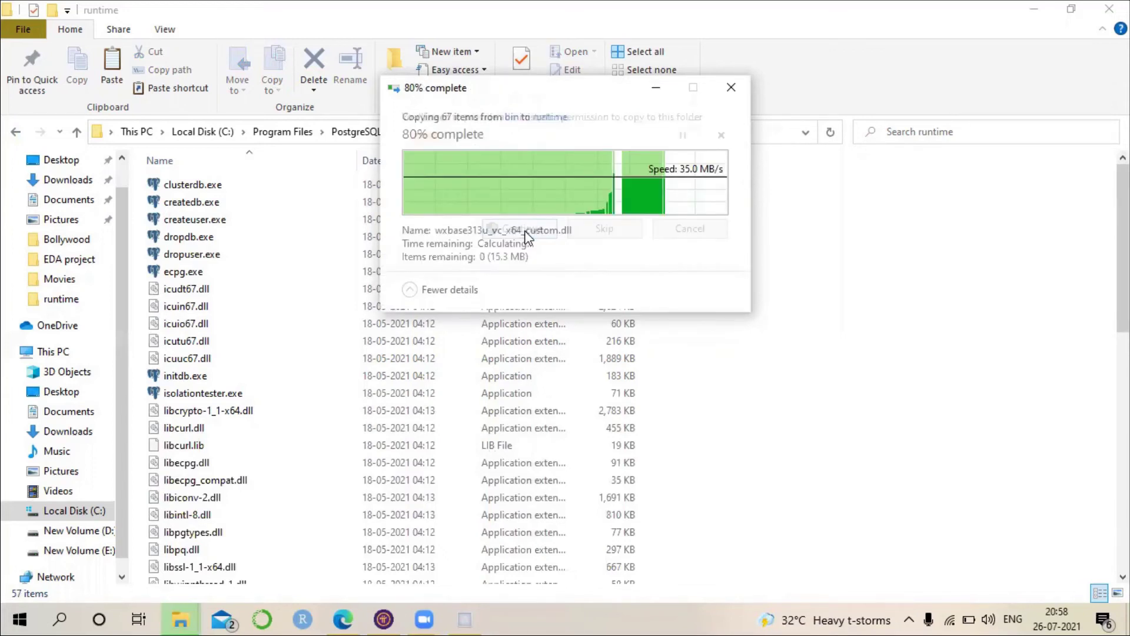
click(525, 234)
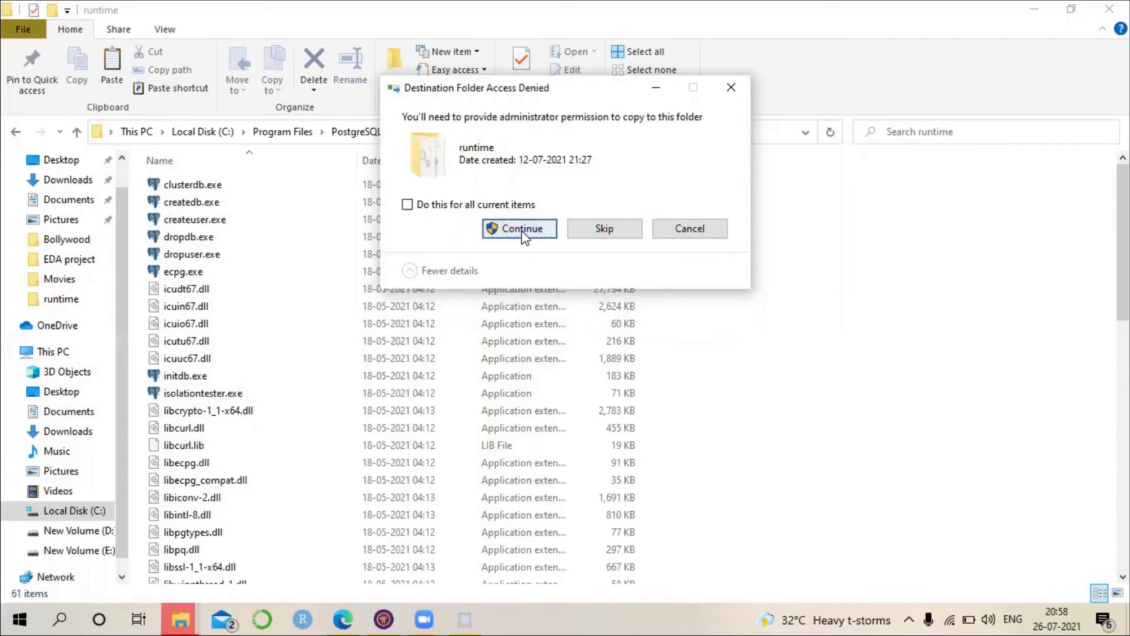
click(524, 235)
click(523, 234)
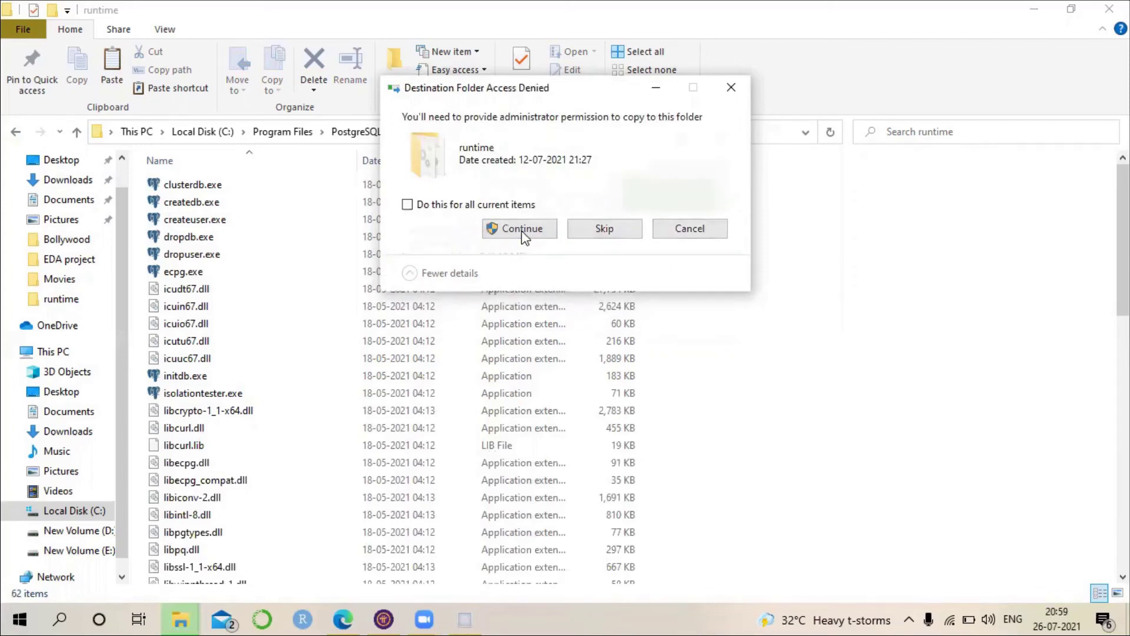
click(522, 233)
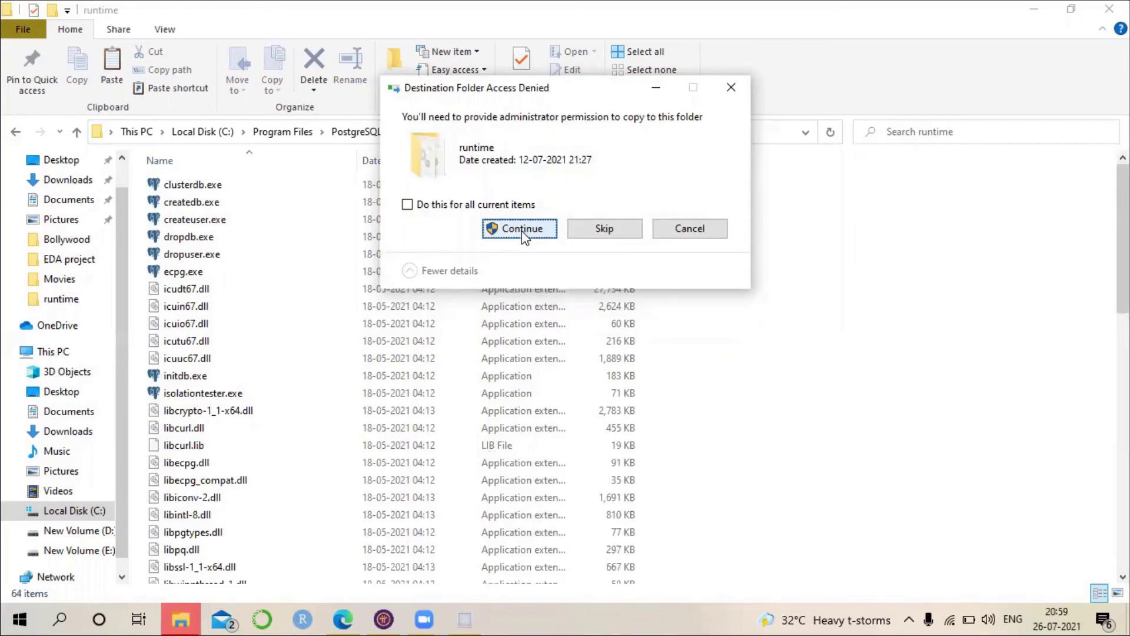
click(523, 233)
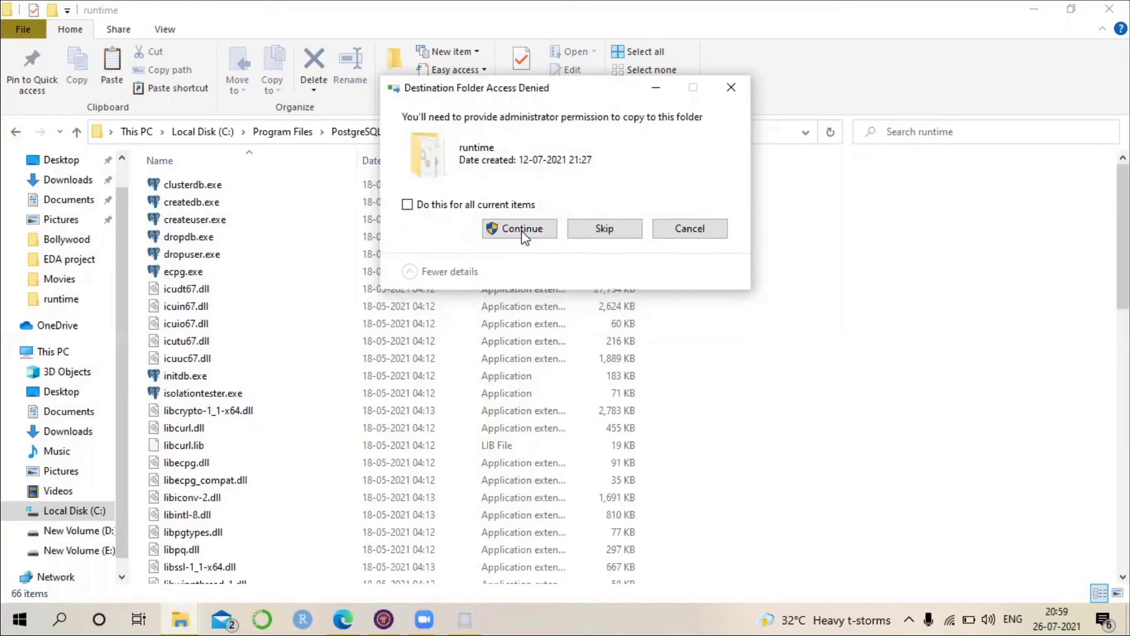
click(522, 233)
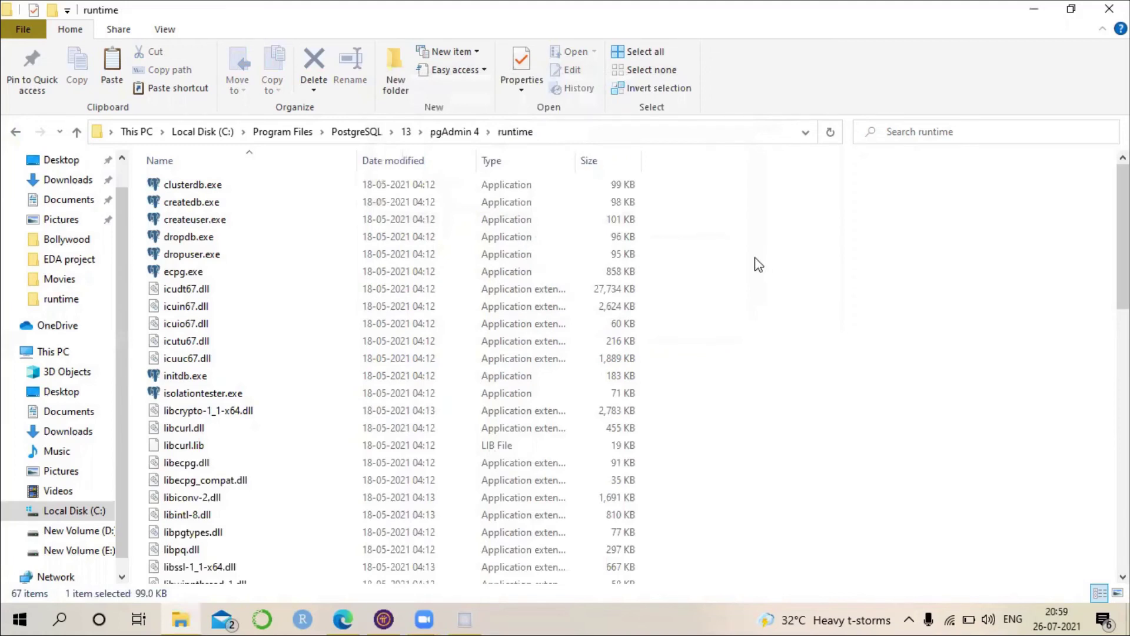
key(ctrl+a)
key(Escape)
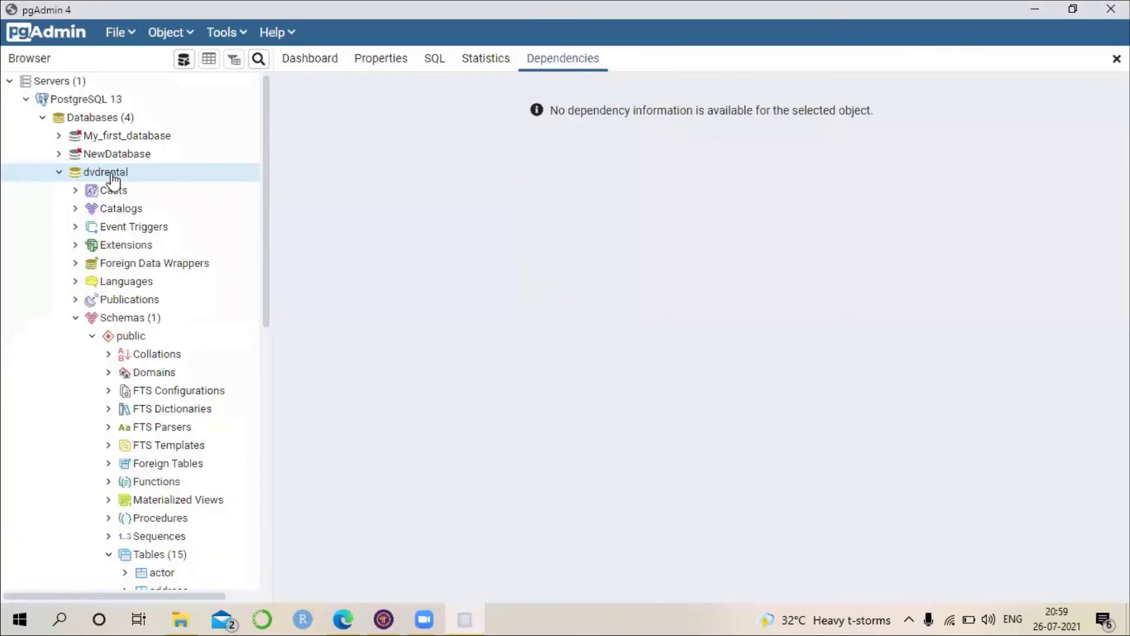
Step: Restore the dvdrental database from the dvdrental.tar file in the Desktop folder, using the Custom or tar format
right_click(116, 175)
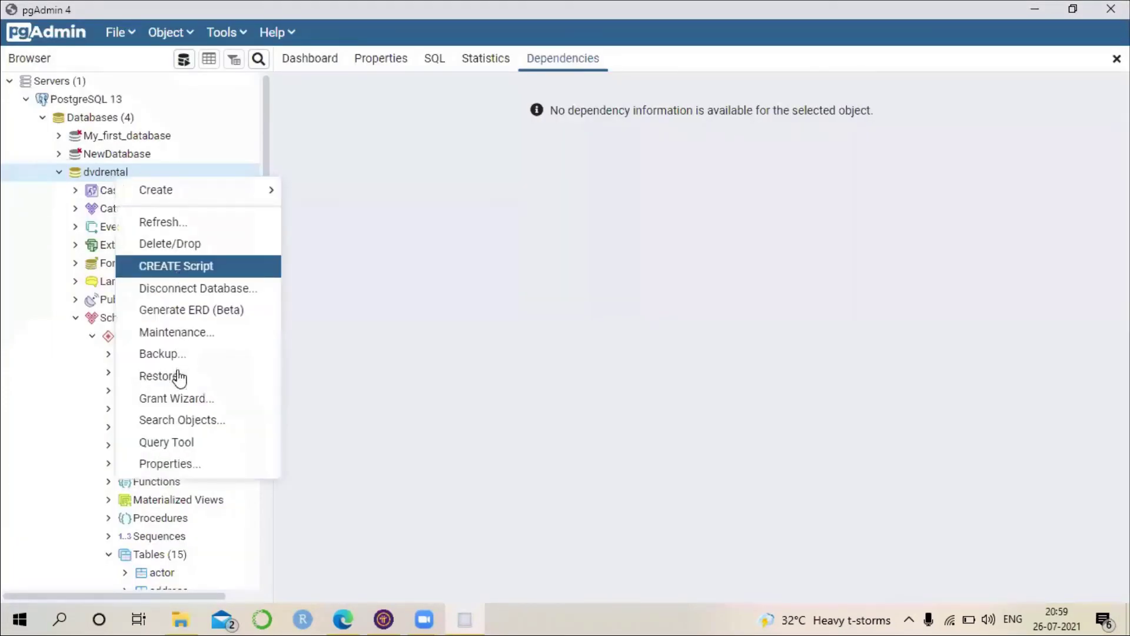
click(179, 377)
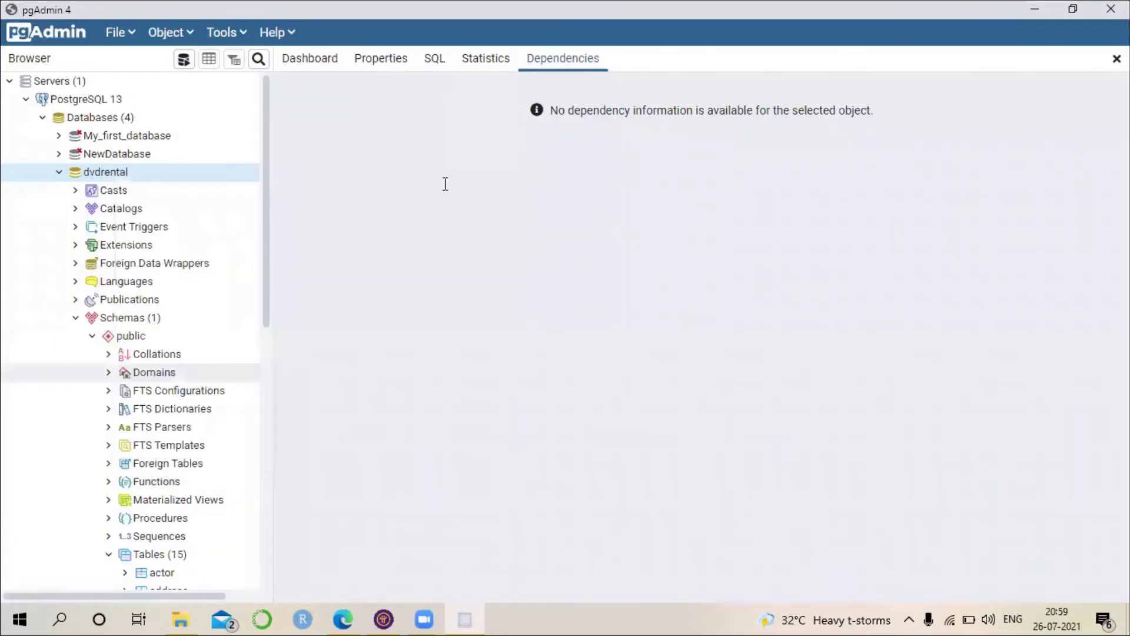
click(830, 184)
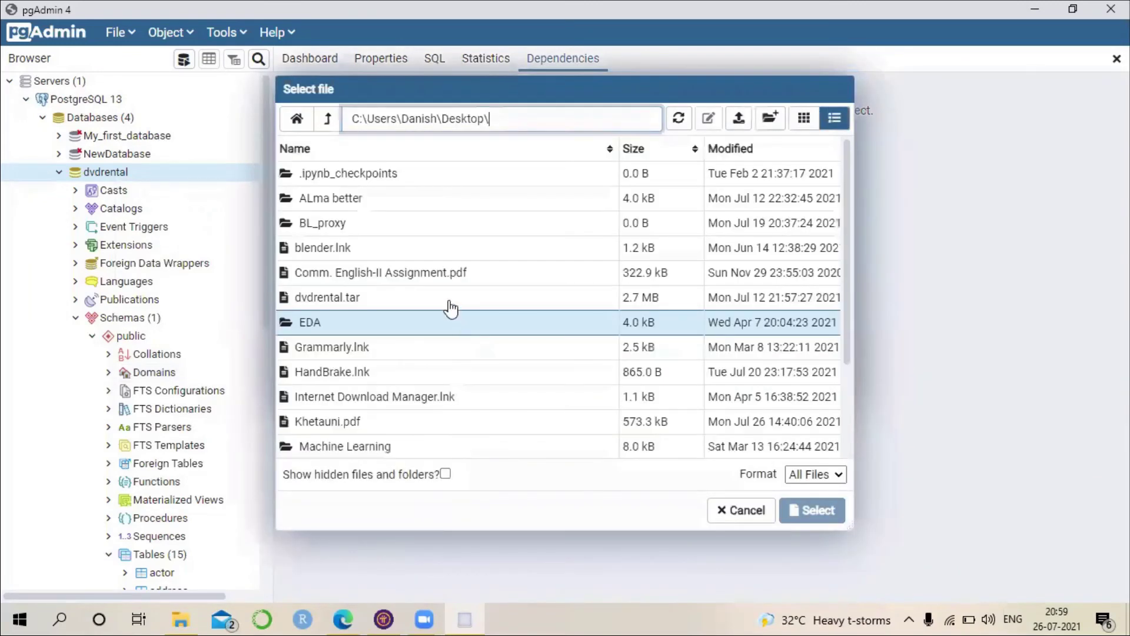
click(450, 299)
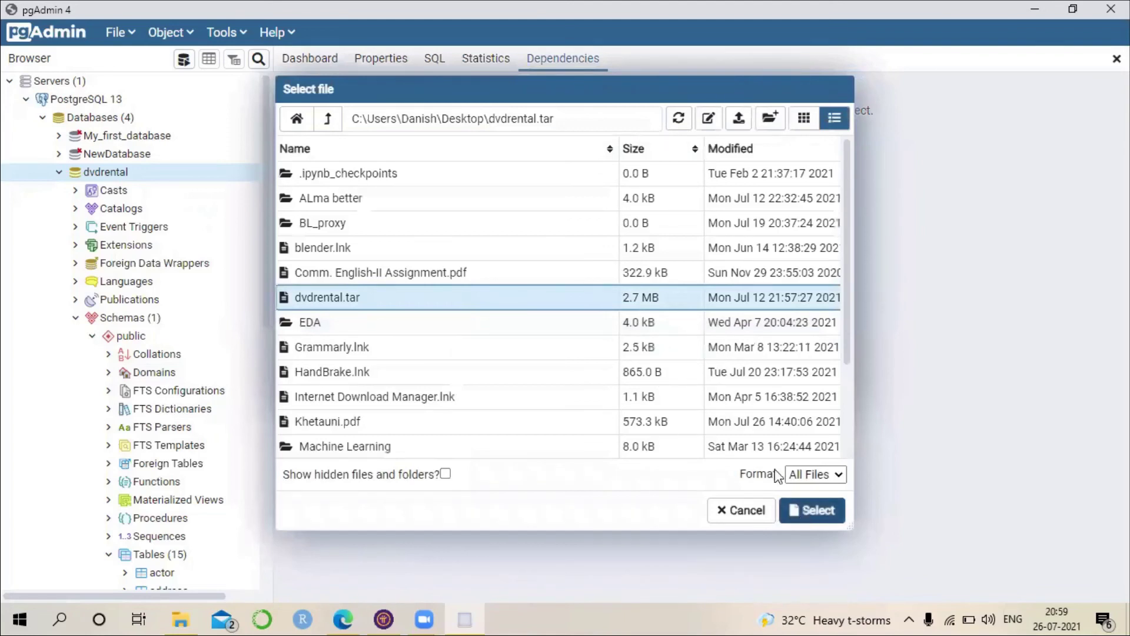
click(798, 511)
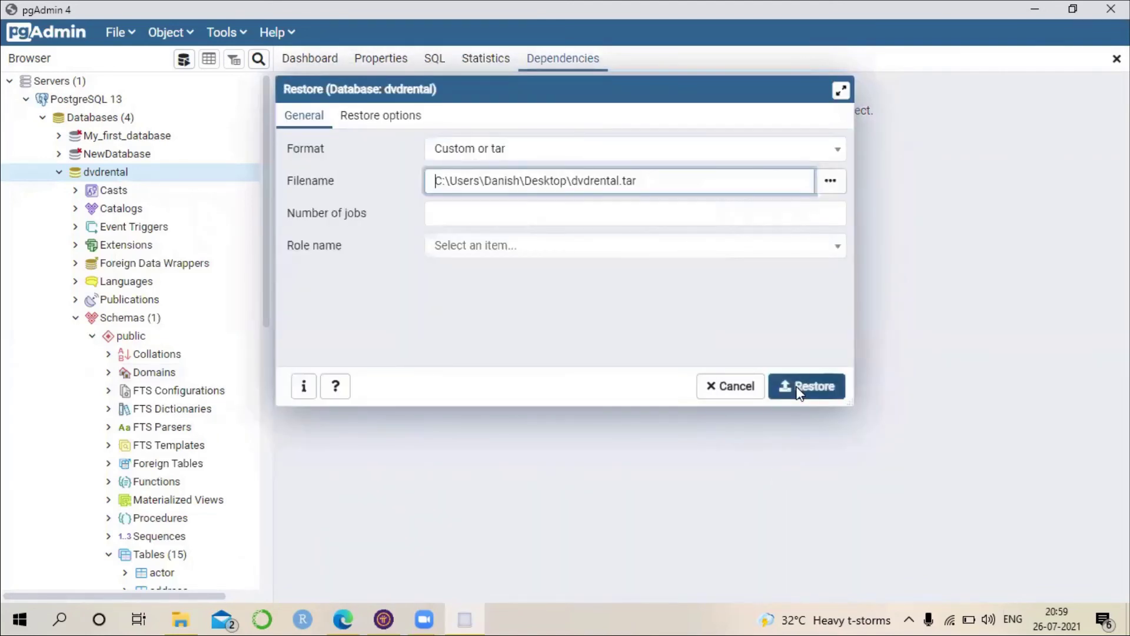
click(807, 386)
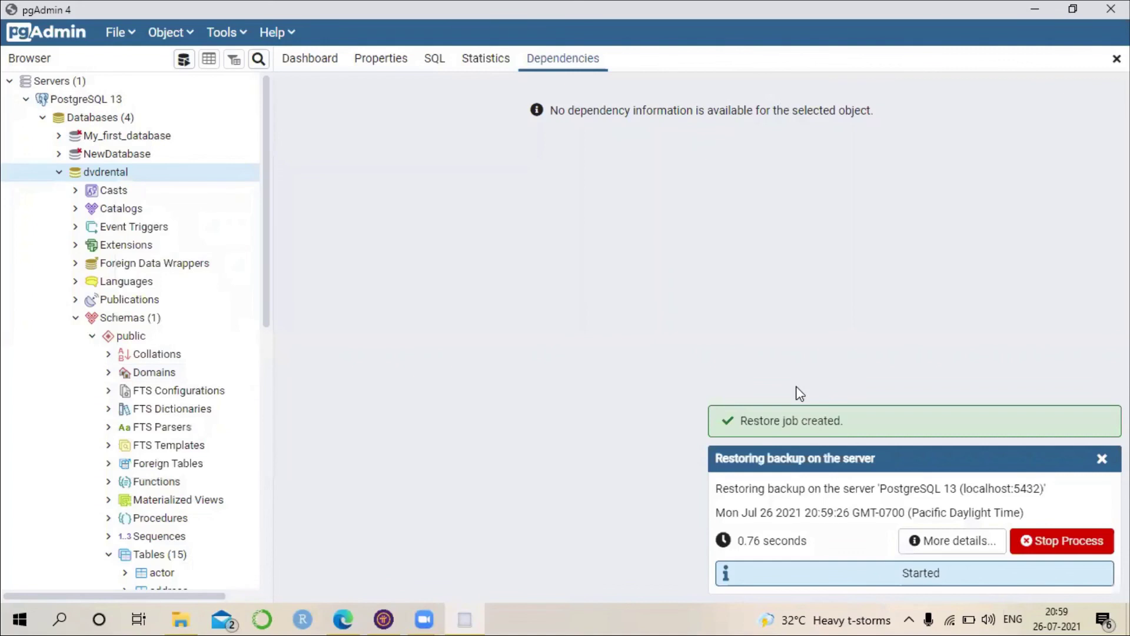